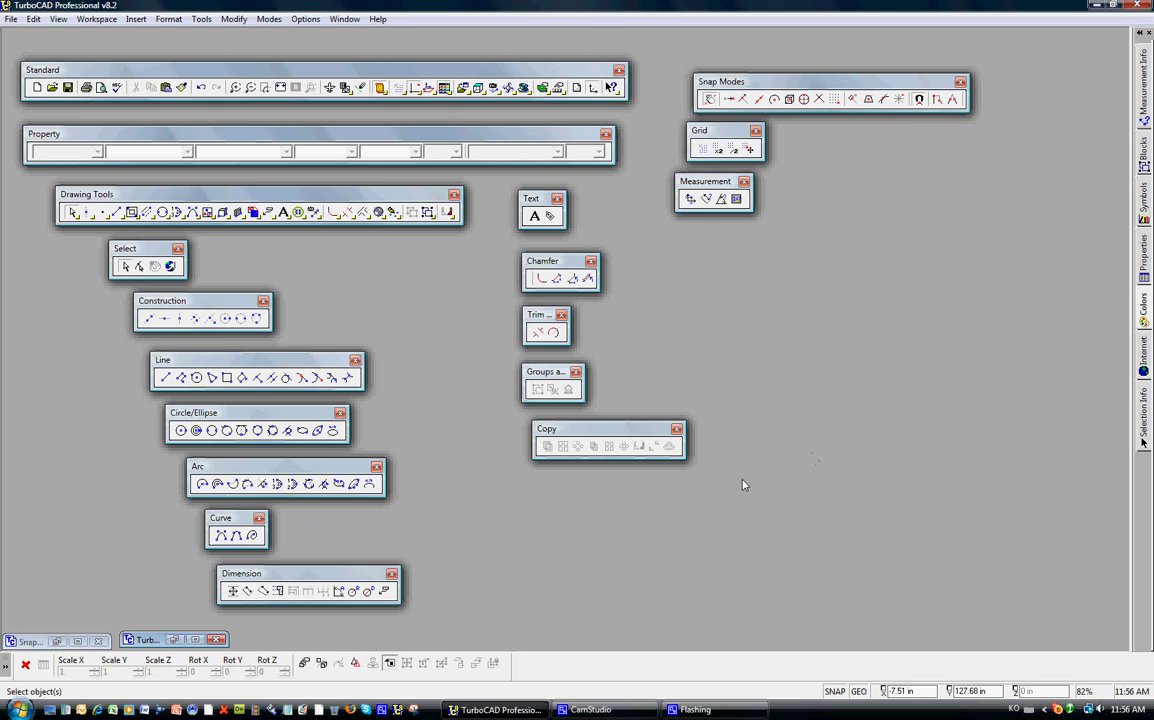
Switch to the 'Snapper Master Plan' drawing of the Yard Ace plane from the Window list.
click(344, 19)
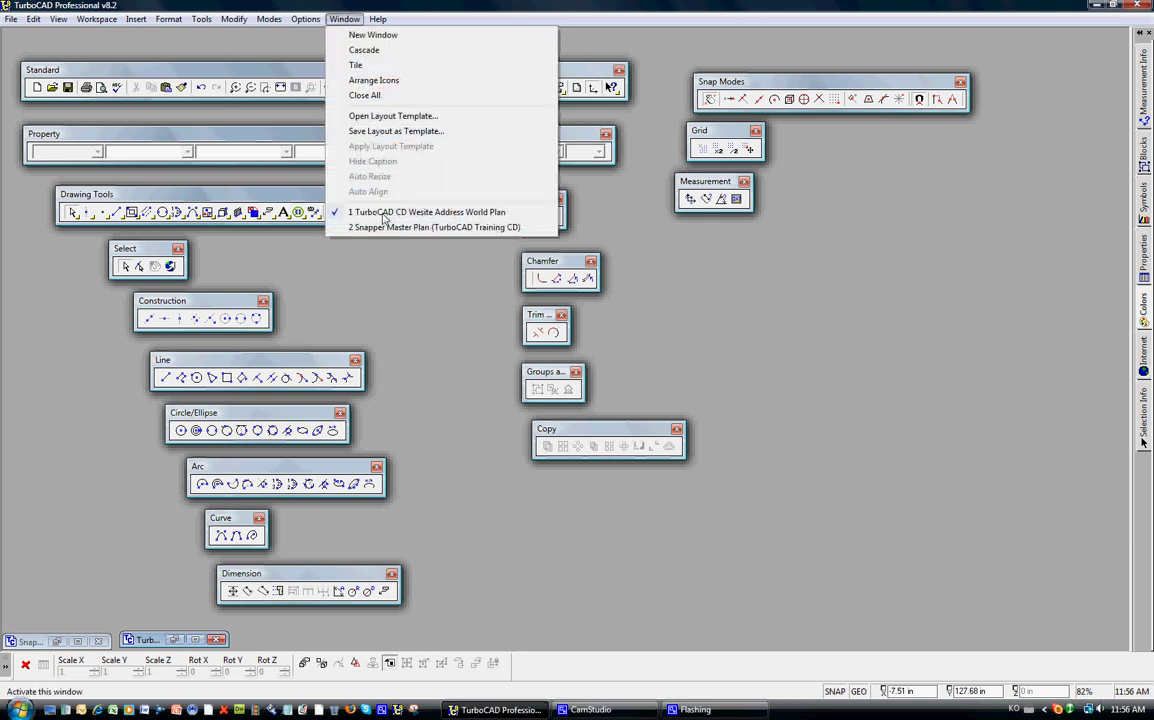
click(381, 229)
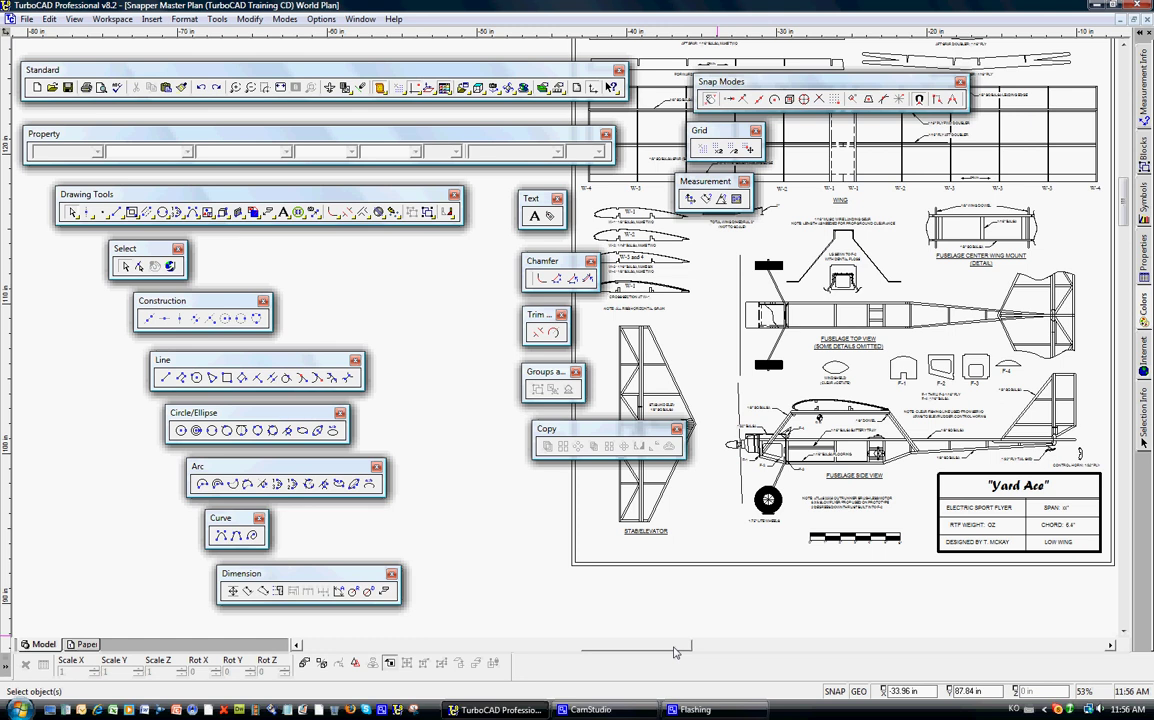
drag(675, 652, 708, 660)
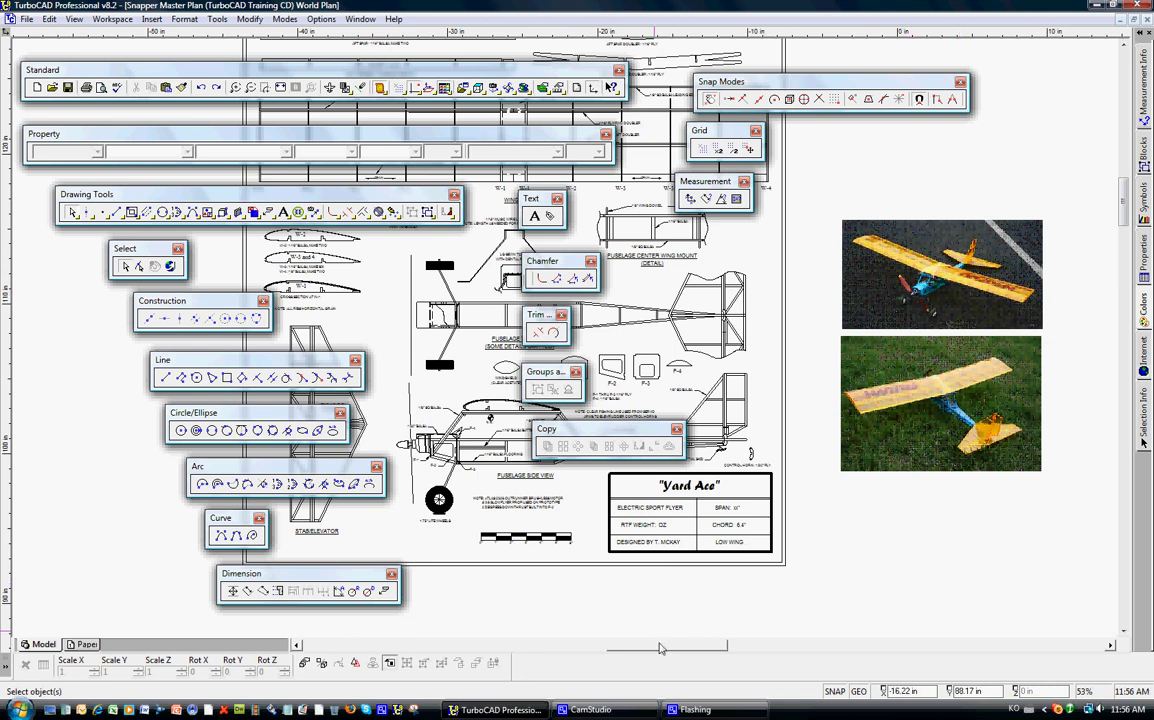
drag(659, 648, 596, 633)
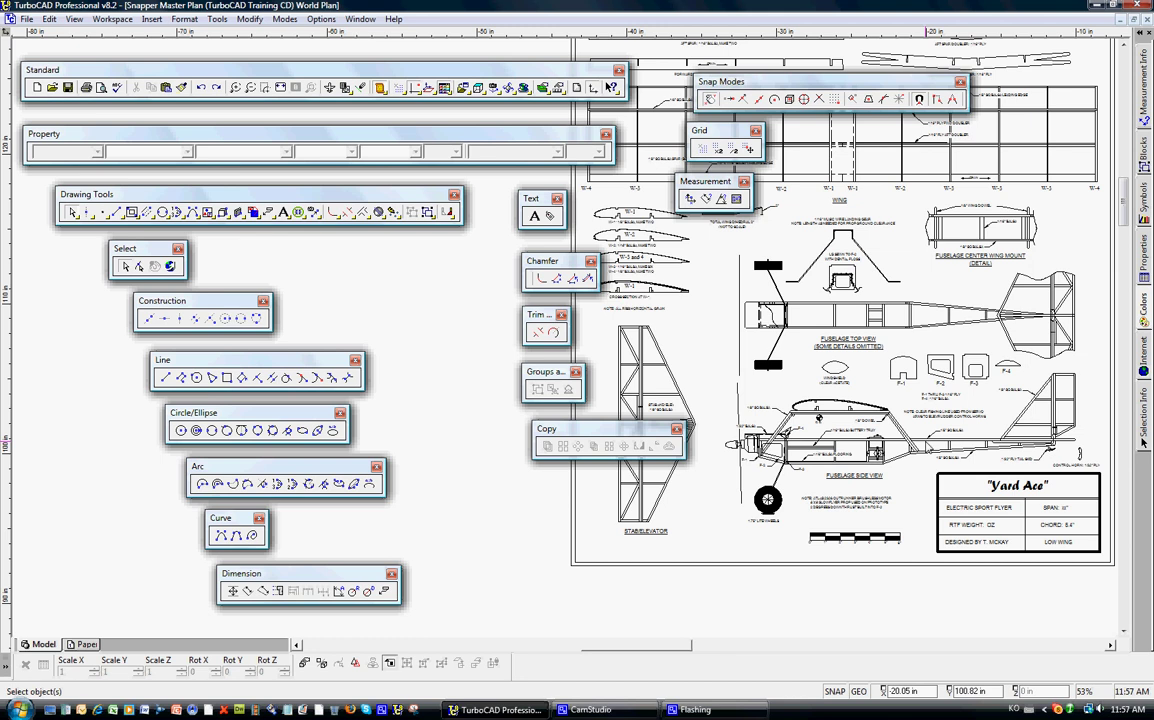
Switch to the TurboCAD CD Website Address drawing and move the Copy toolbar off the URL.
click(359, 19)
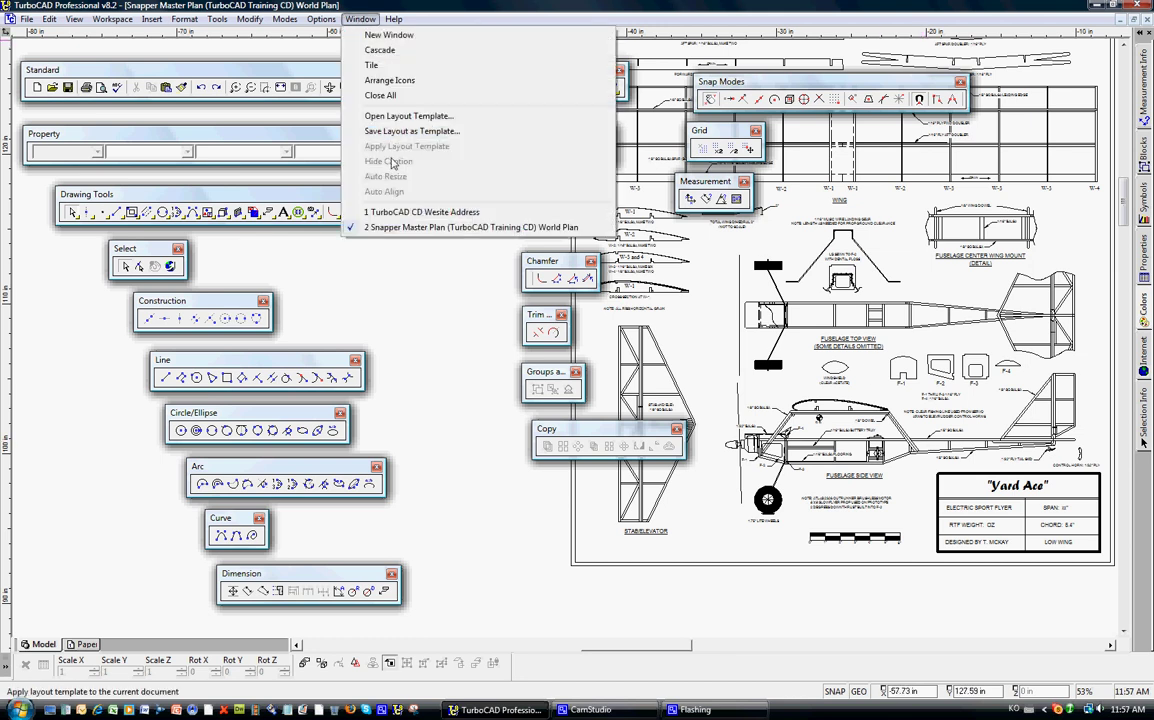
click(421, 212)
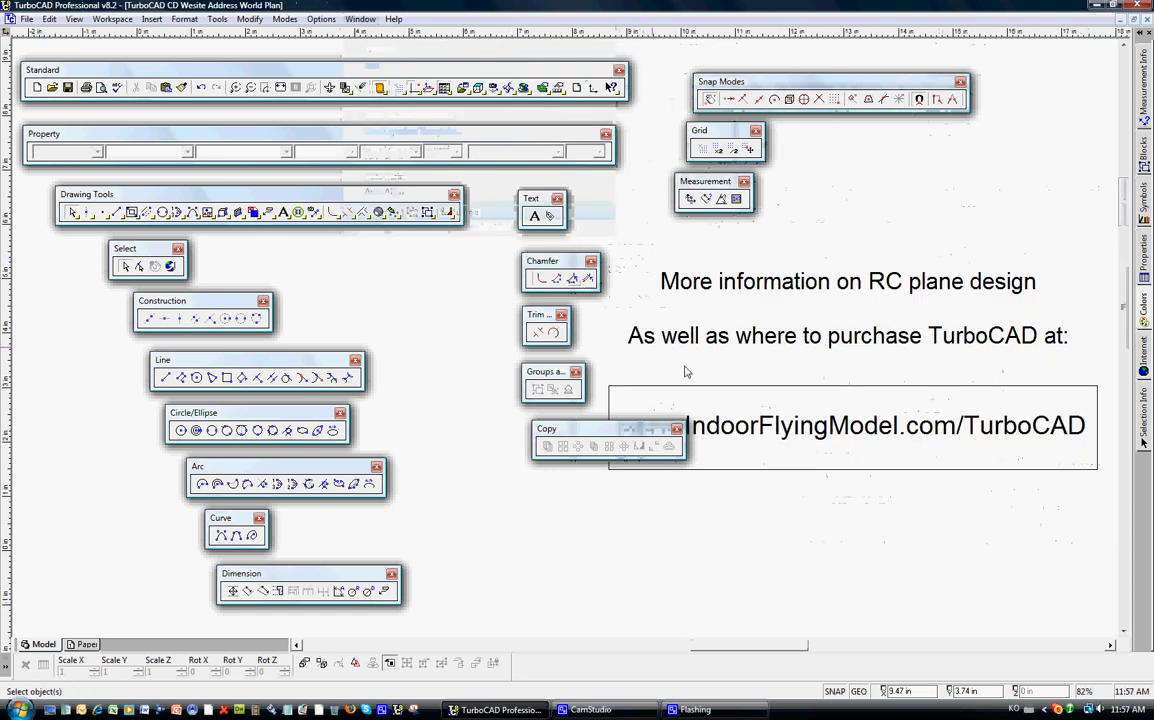
mouse_move(1123, 360)
mouse_down()
mouse_move(1123, 327)
mouse_move(1123, 353)
mouse_up()
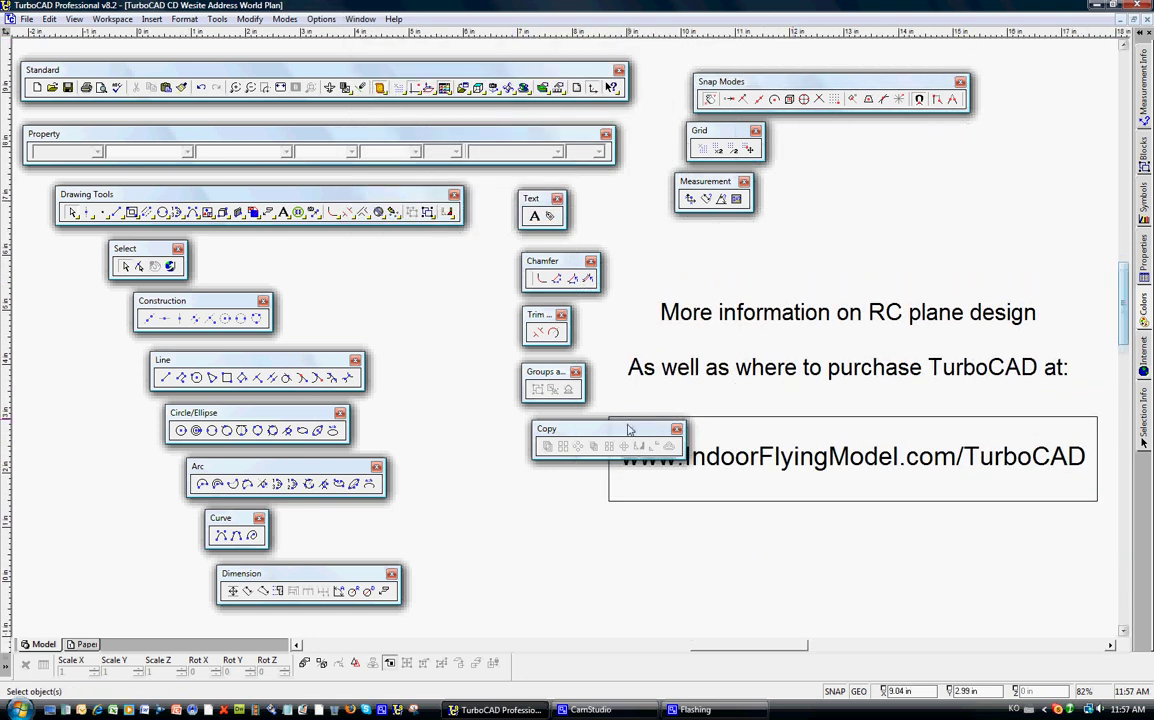
drag(628, 428, 528, 448)
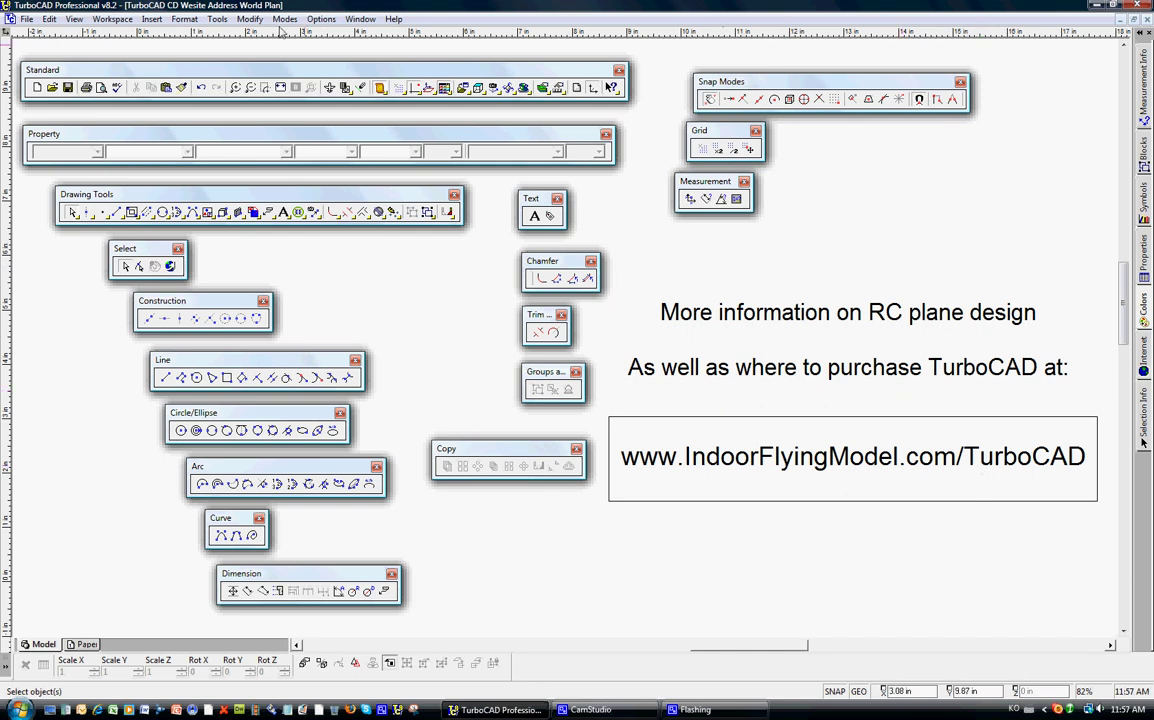
Switch back to the Snapper Master Plan drawing and minimize its window.
click(360, 19)
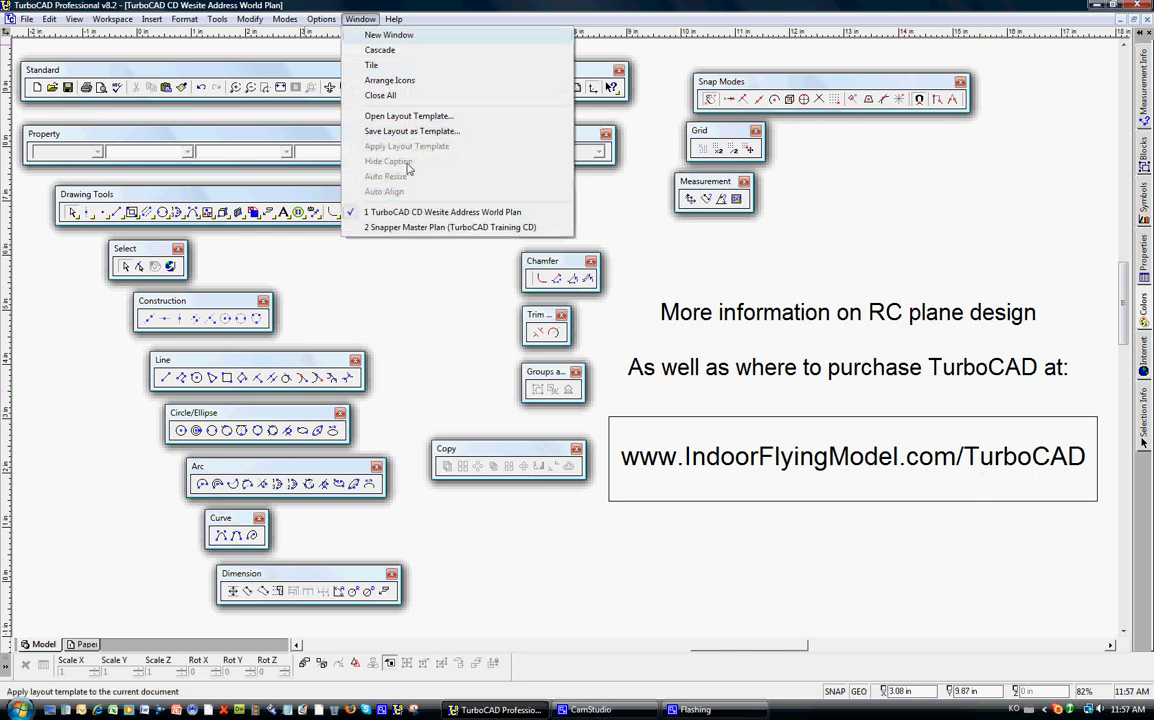
click(450, 227)
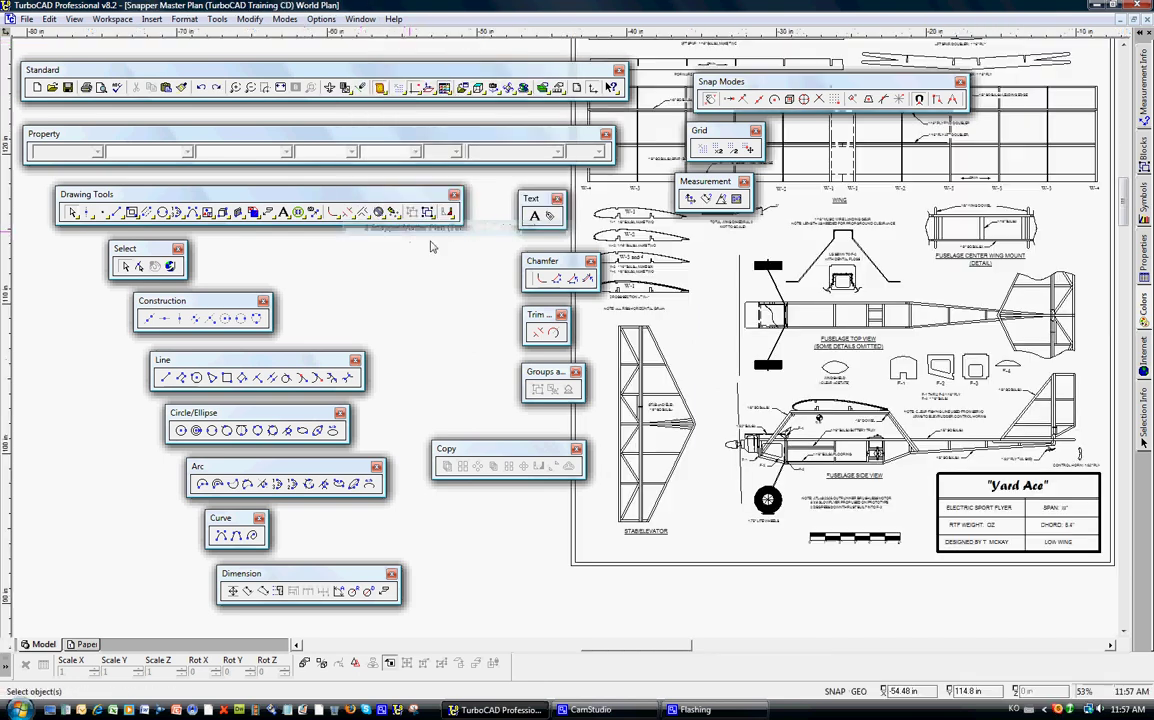
click(1119, 19)
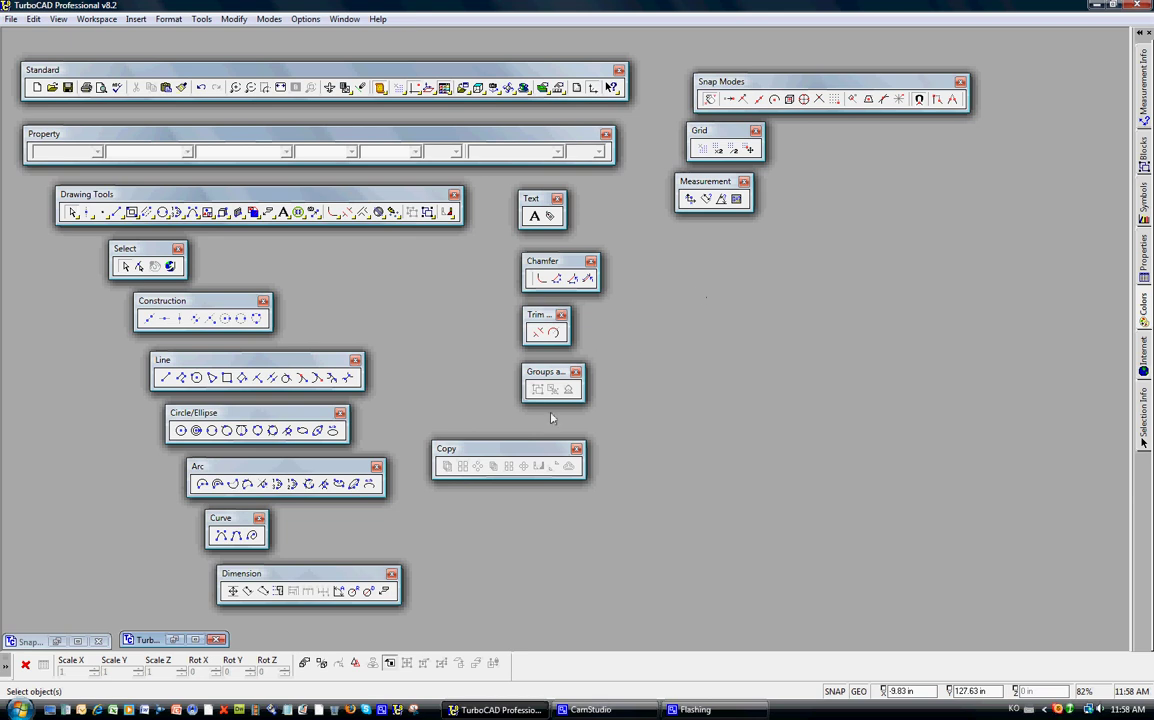
Drag the Copy toolbar back into line beneath the Groups toolbar.
drag(549, 447, 654, 434)
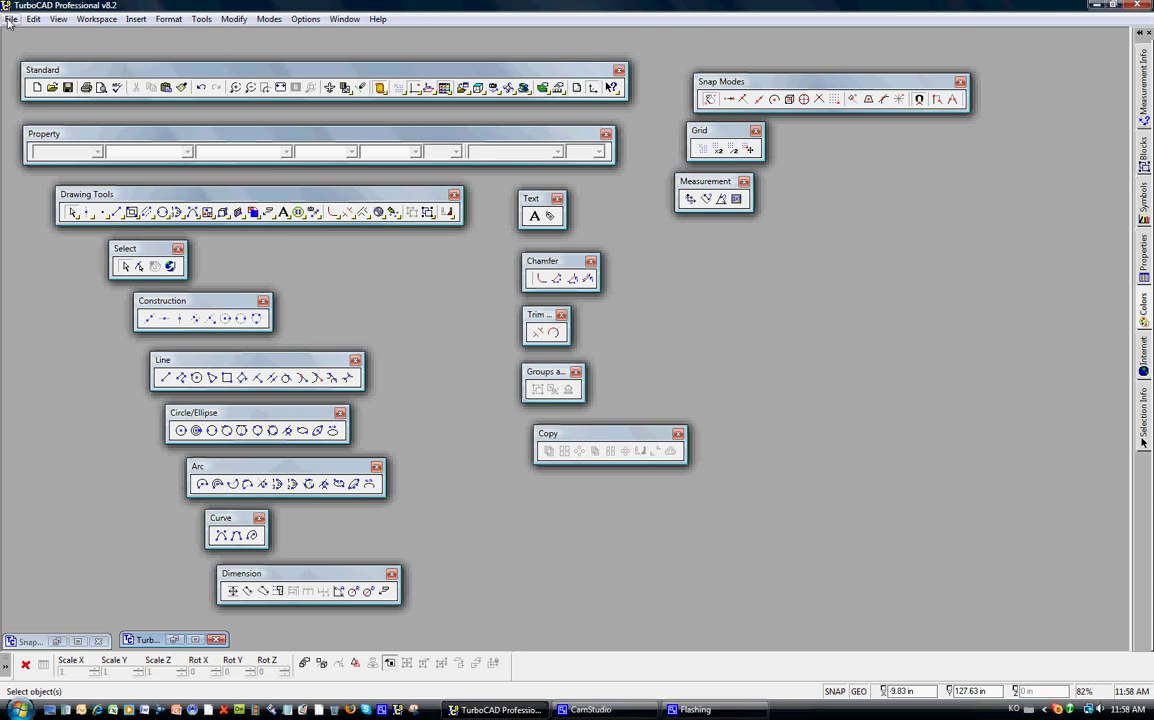
click(10, 19)
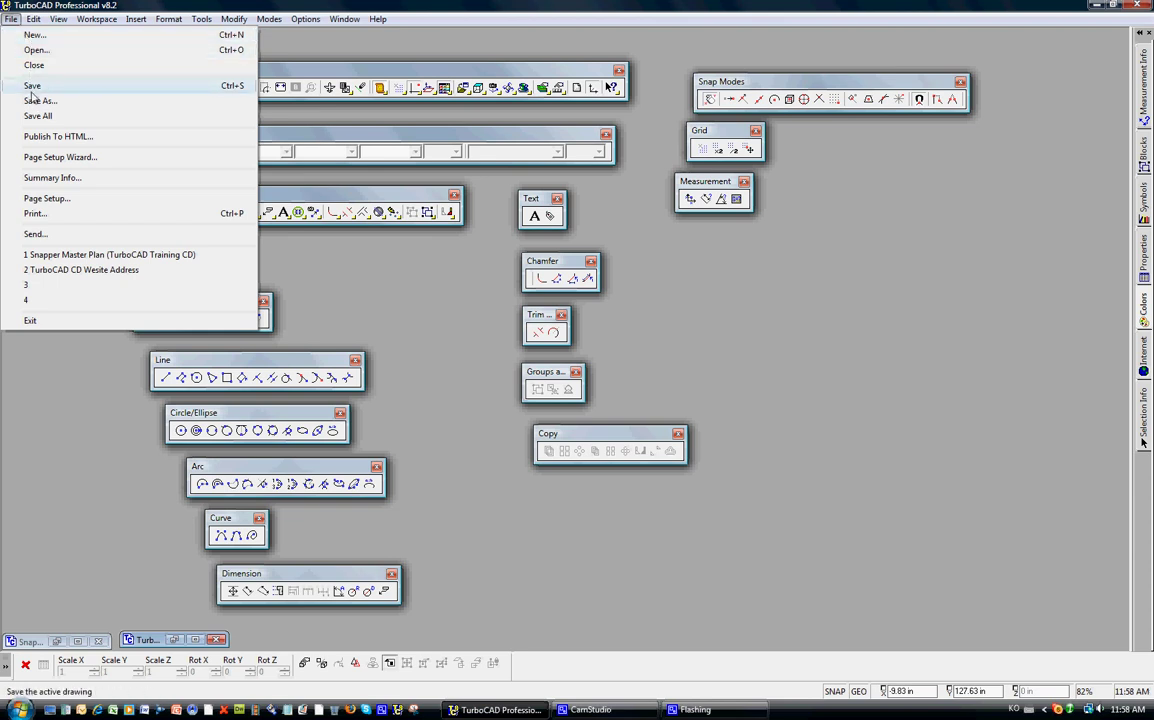
click(10, 20)
click(33, 19)
mouse_move(57, 20)
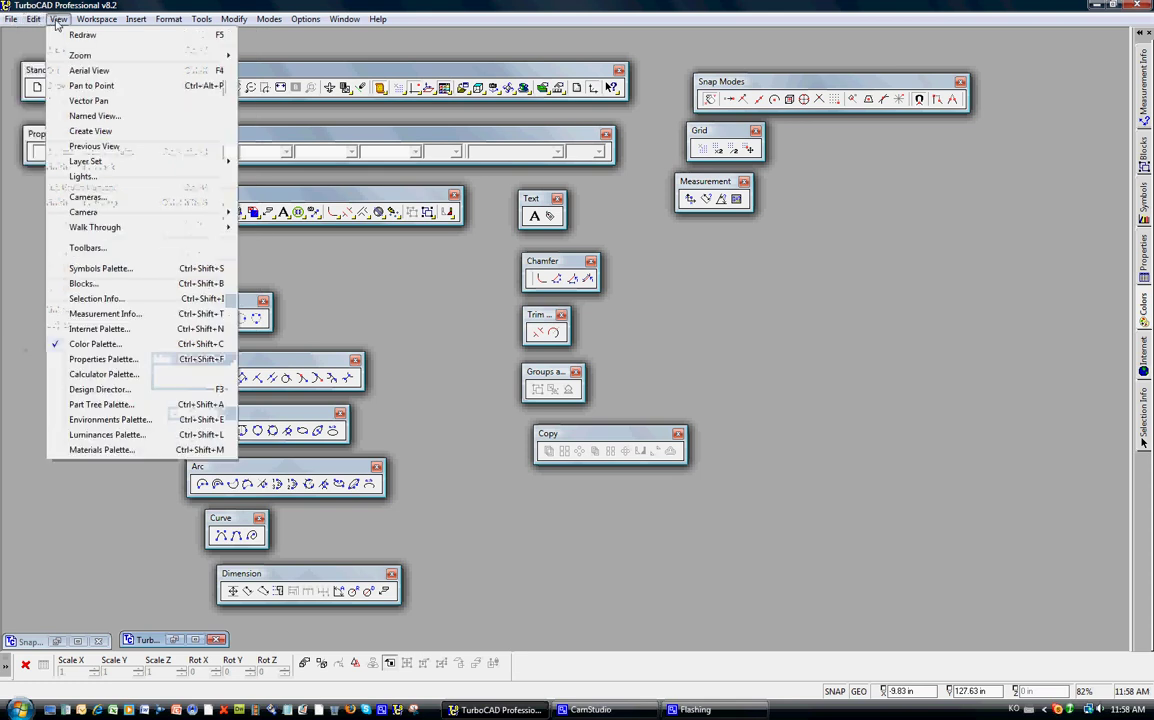
mouse_move(184, 28)
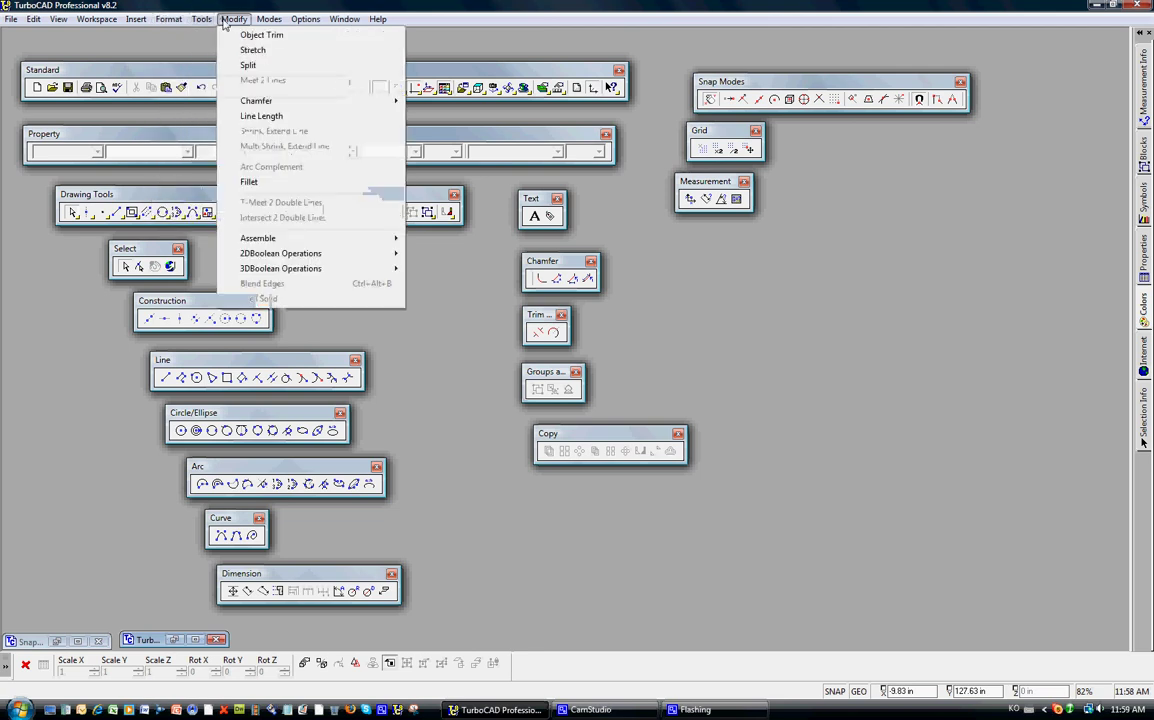
click(146, 49)
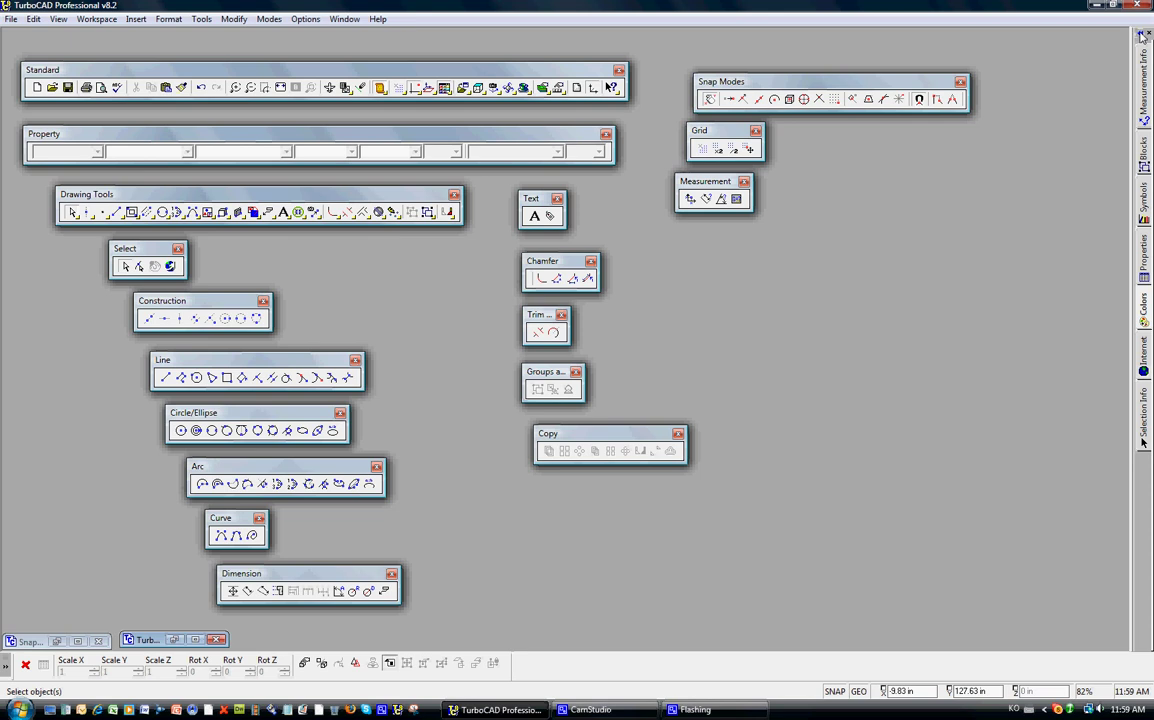
mouse_move(1140, 35)
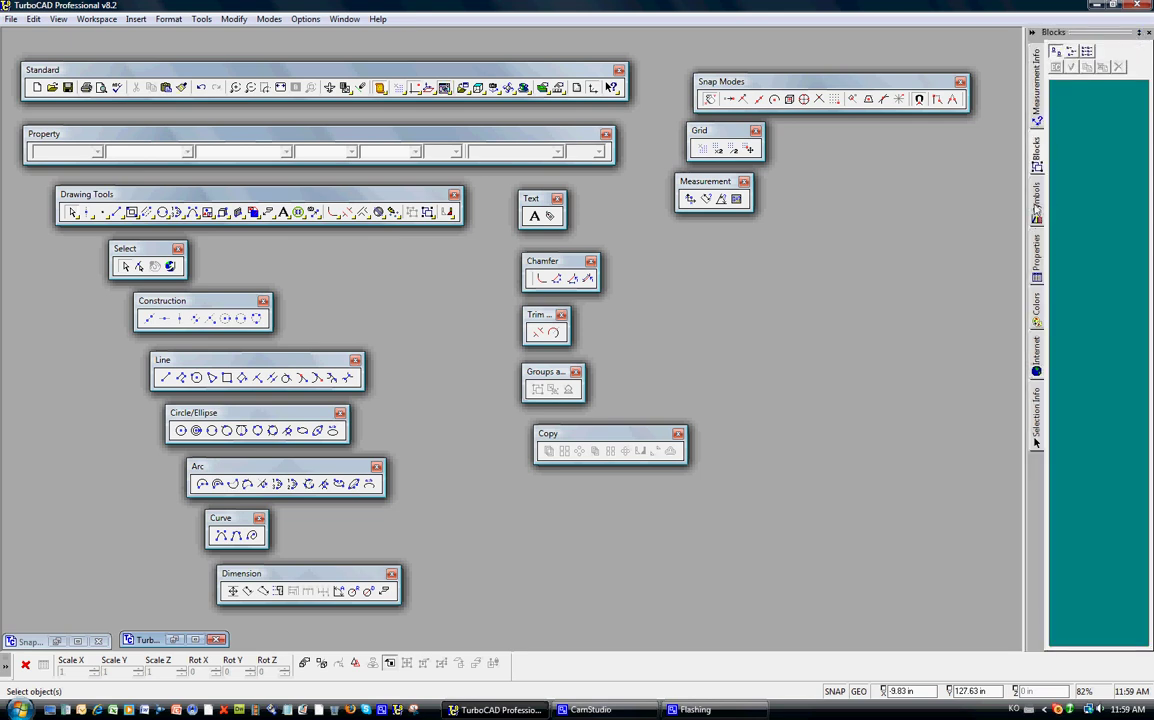
mouse_move(1036, 206)
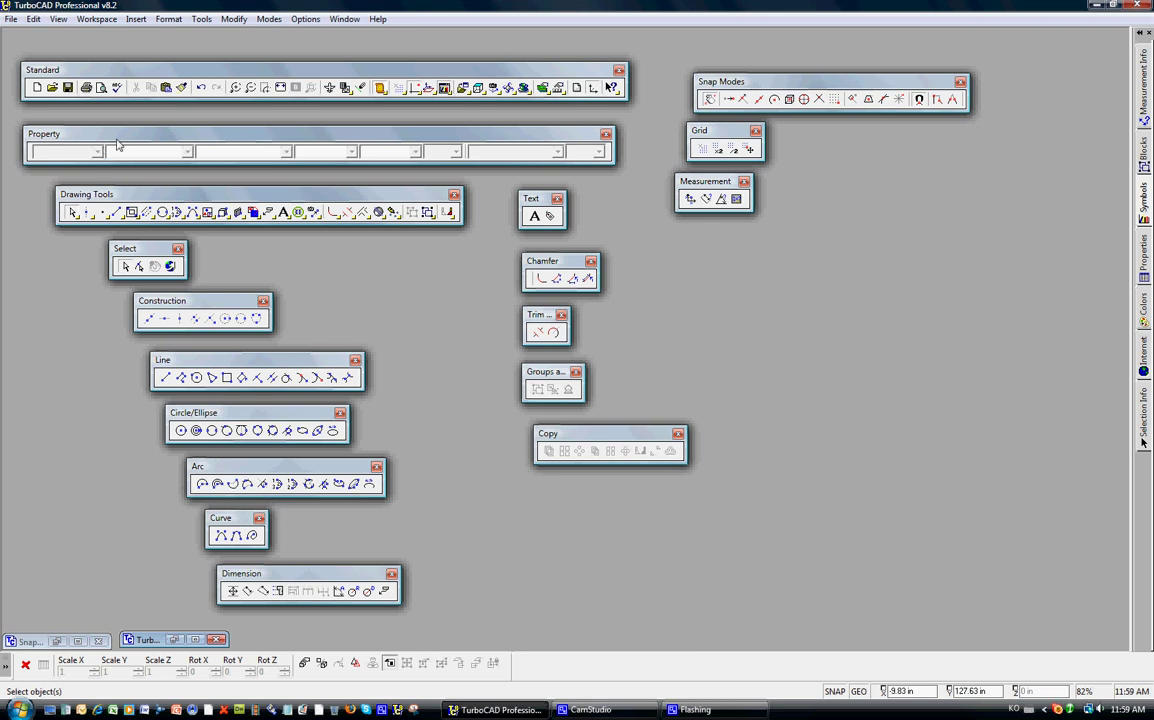
Nudge the Standard toolbar, then create a blank Drawing4 from default settings and close it.
drag(136, 78, 122, 81)
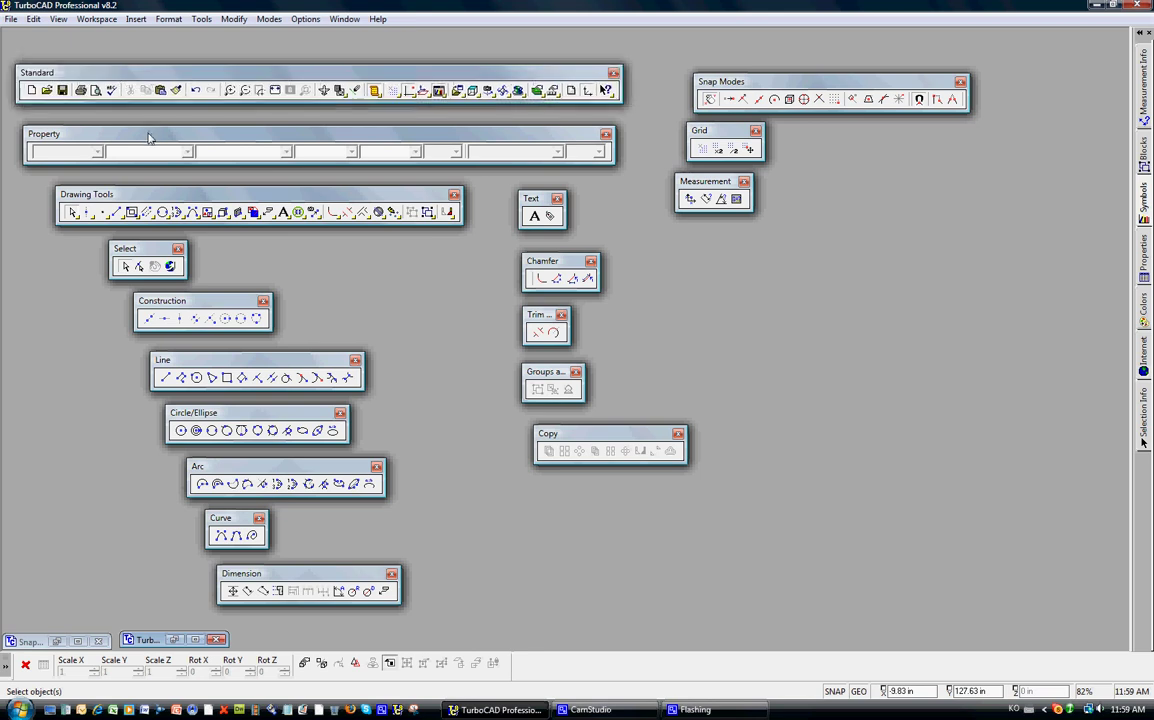
drag(142, 131, 146, 131)
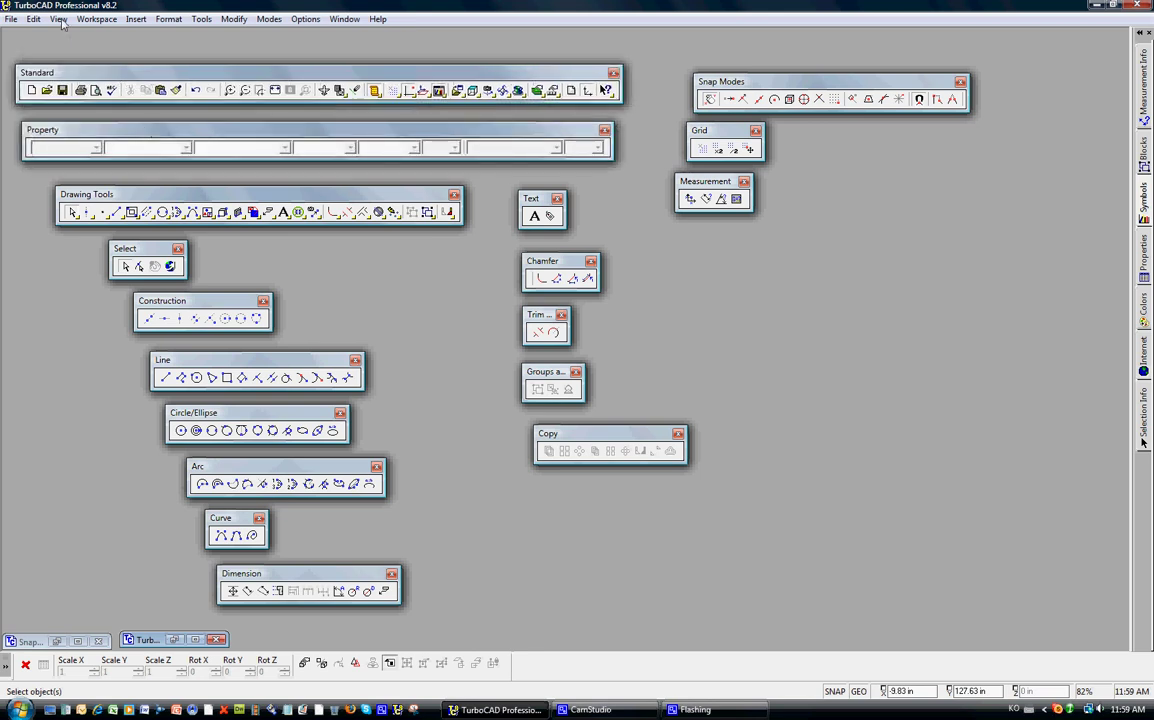
click(9, 19)
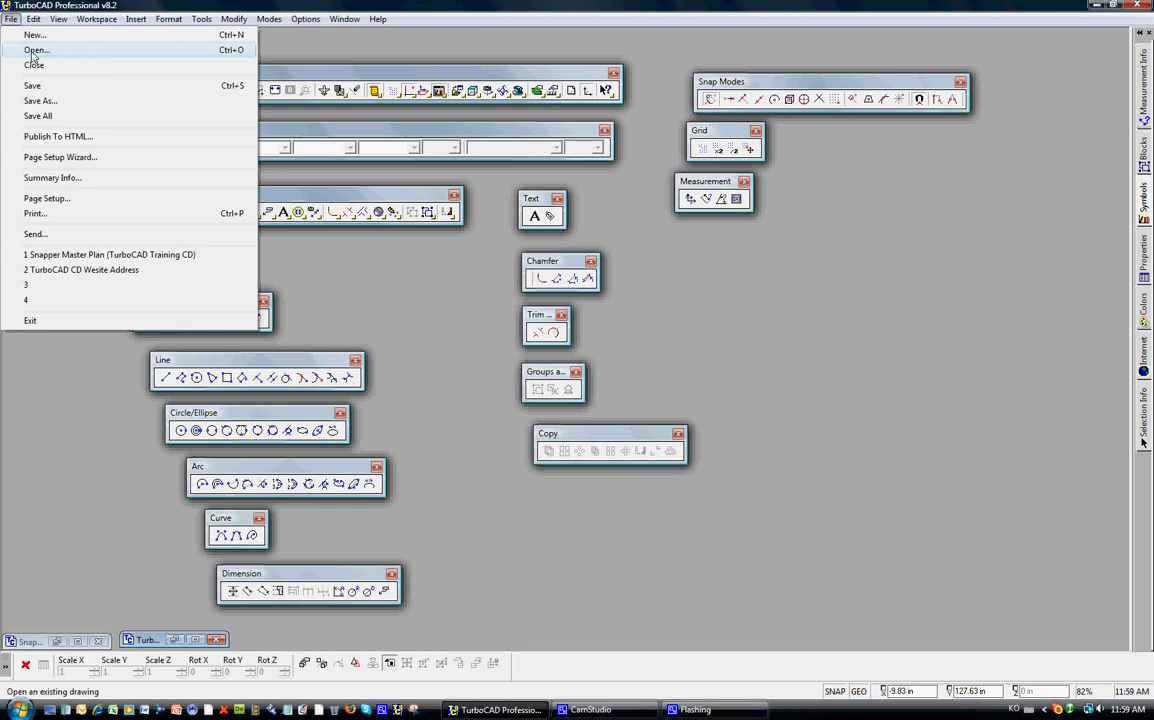
click(33, 35)
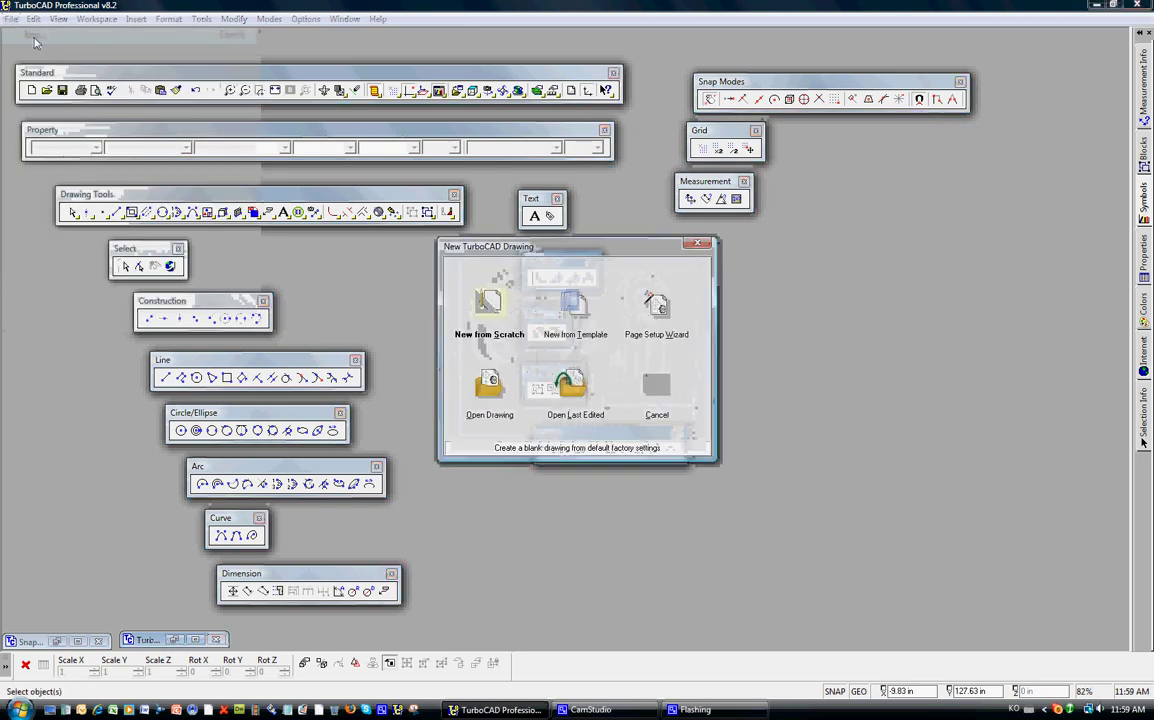
click(489, 300)
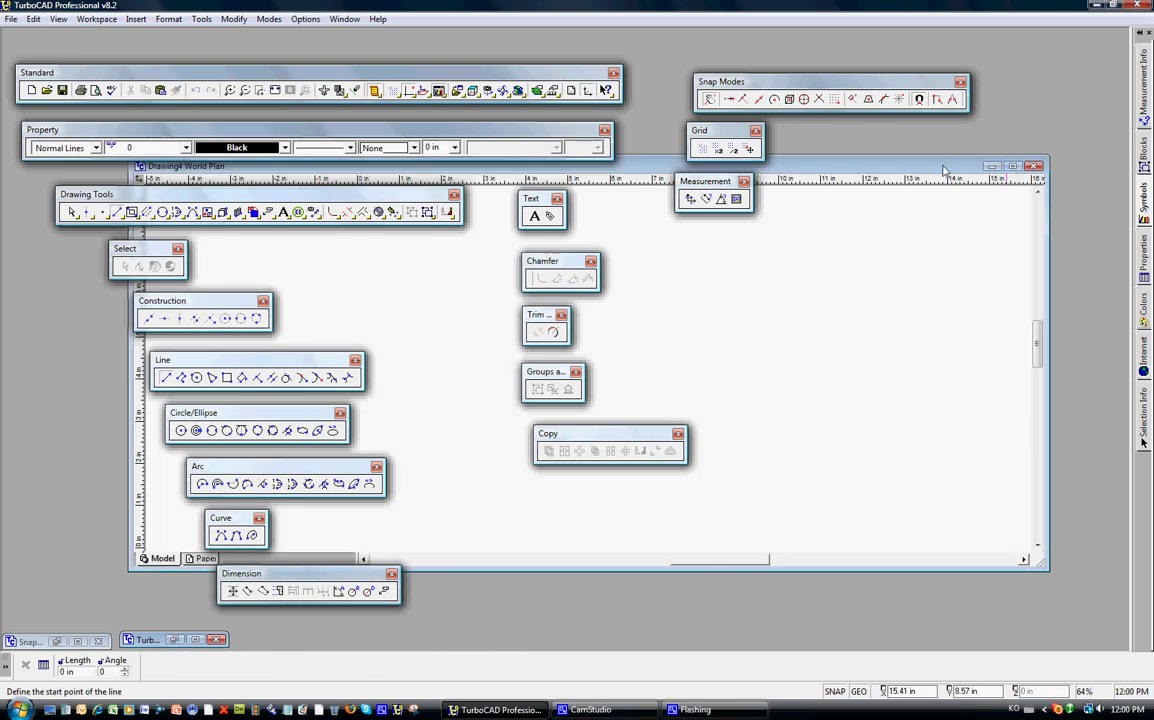
drag(852, 160, 892, 146)
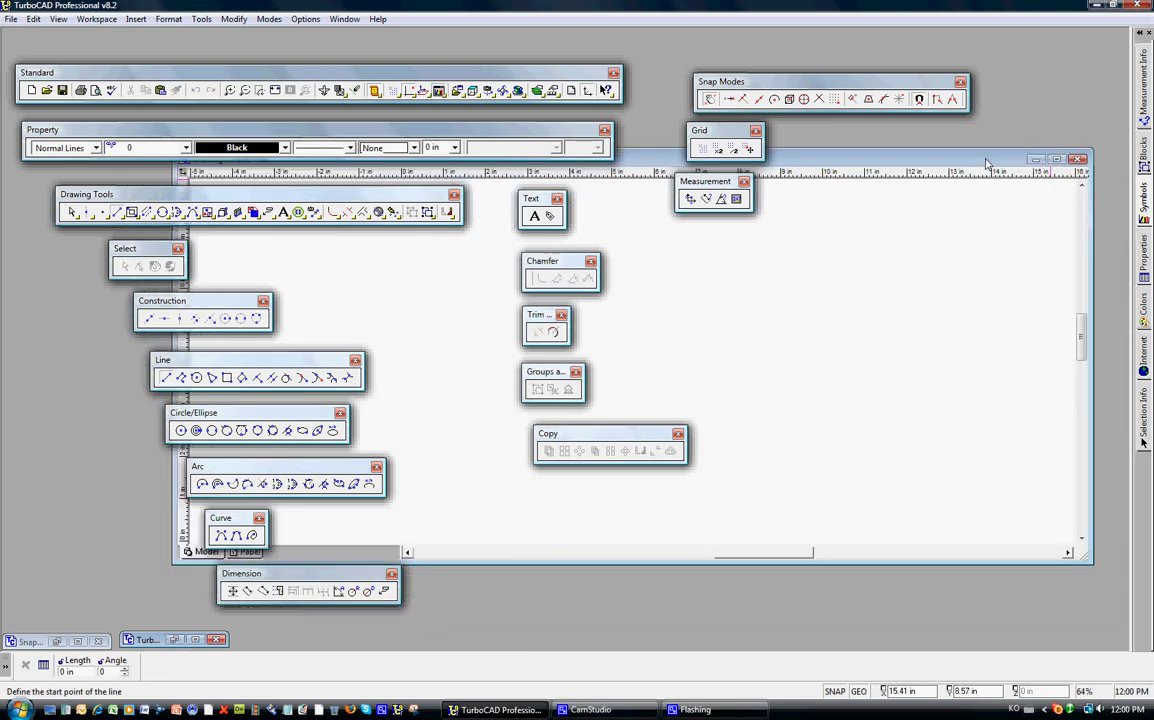
click(1079, 160)
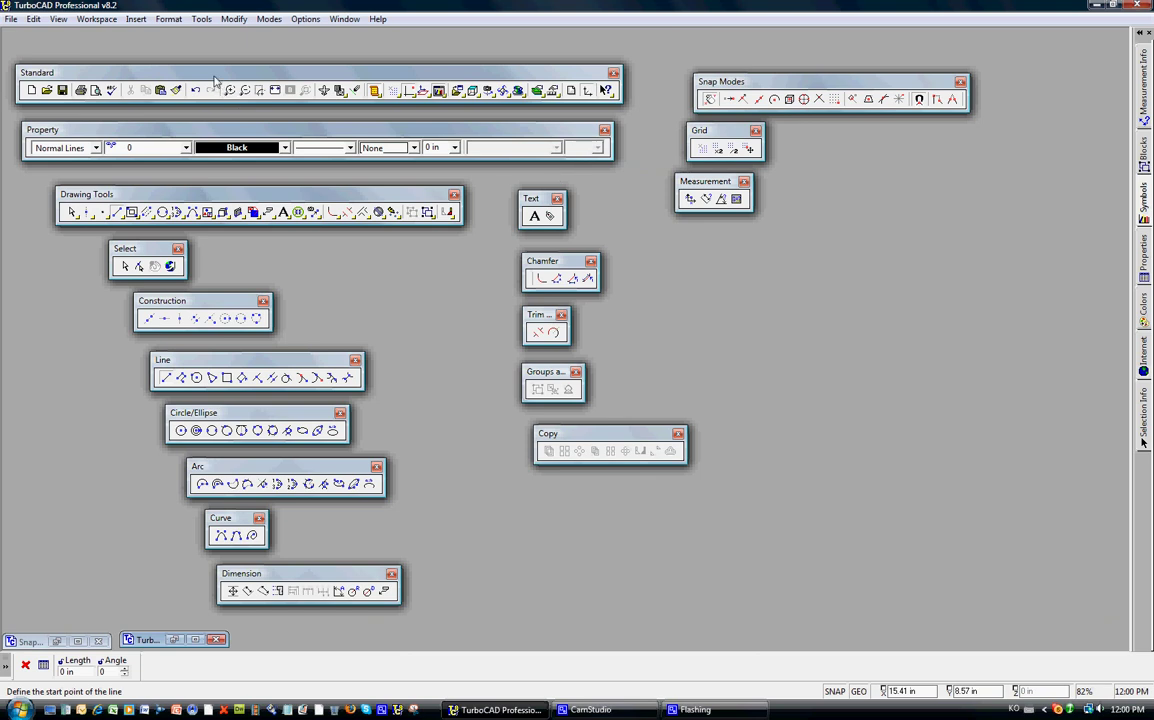
click(11, 19)
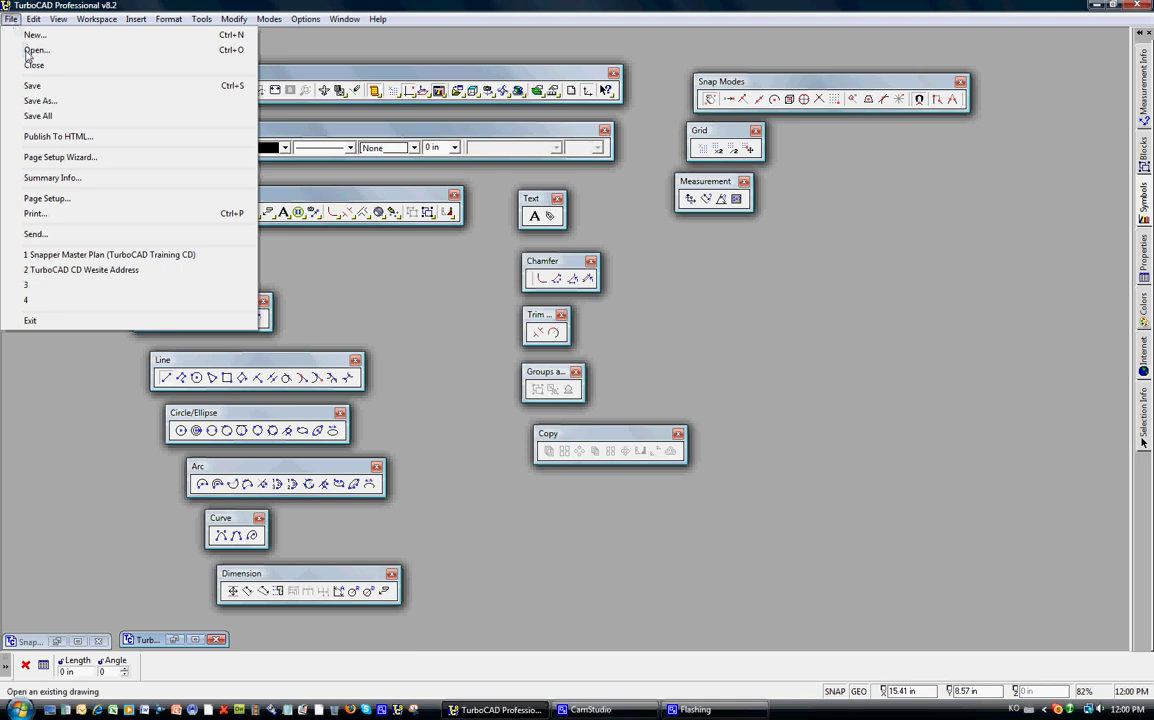
click(11, 19)
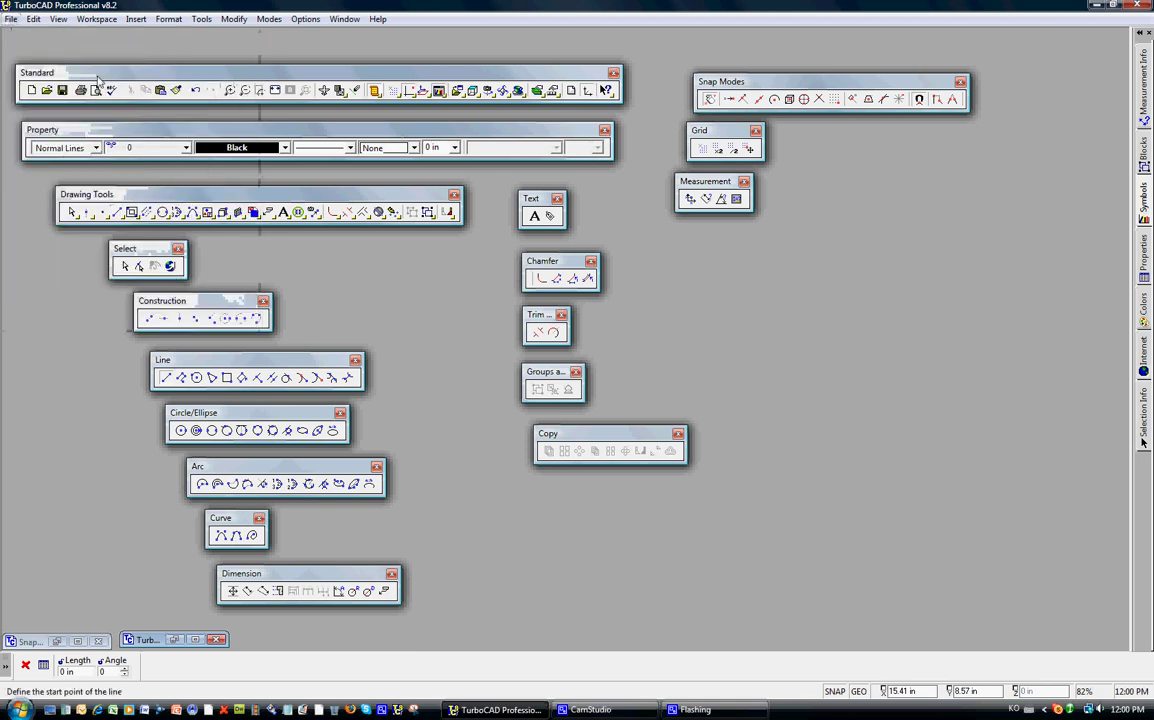
drag(98, 78, 101, 77)
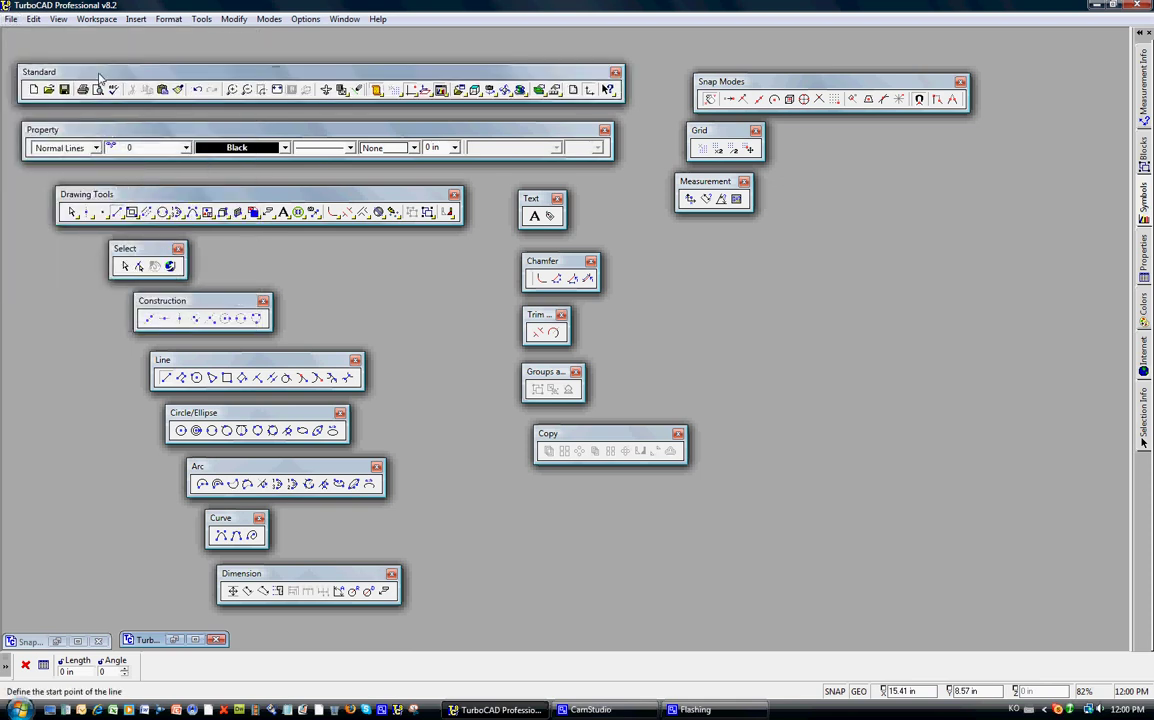
click(32, 90)
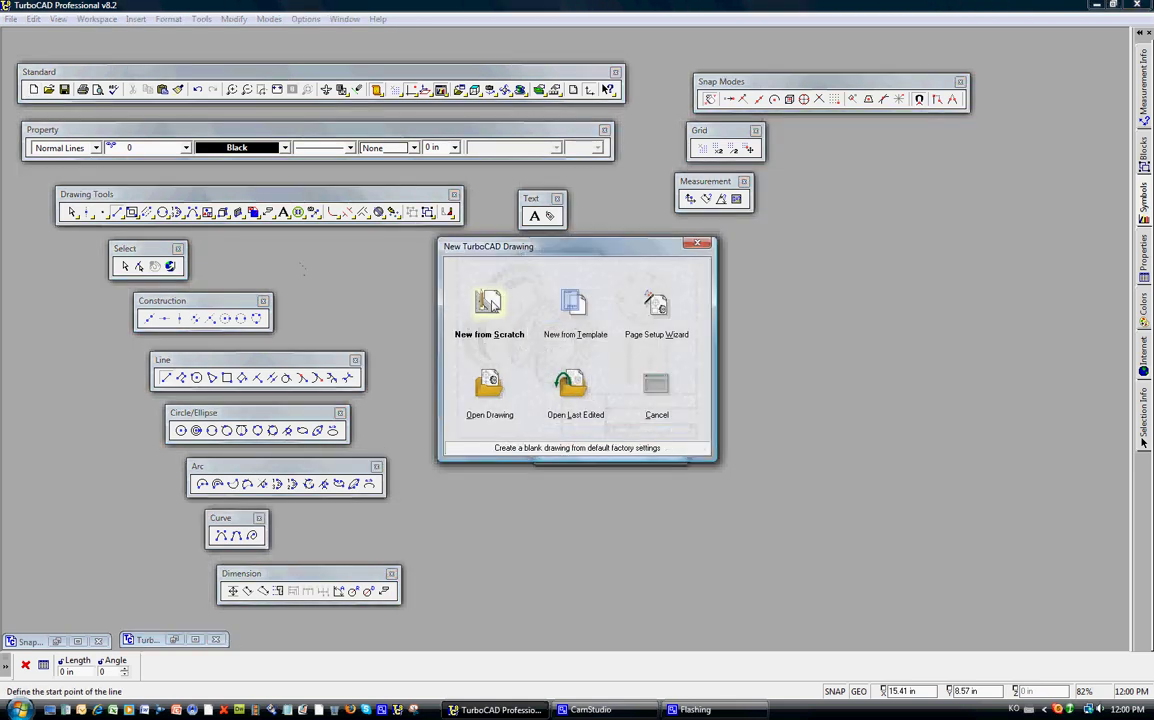
click(491, 306)
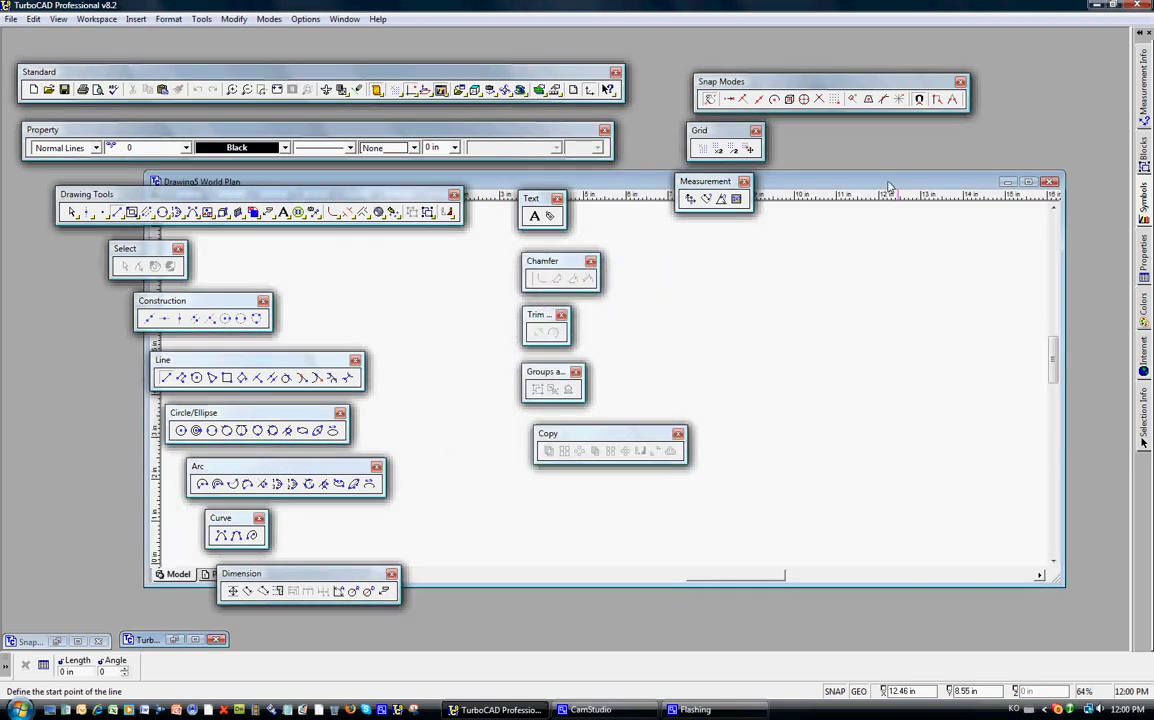
drag(870, 157, 931, 198)
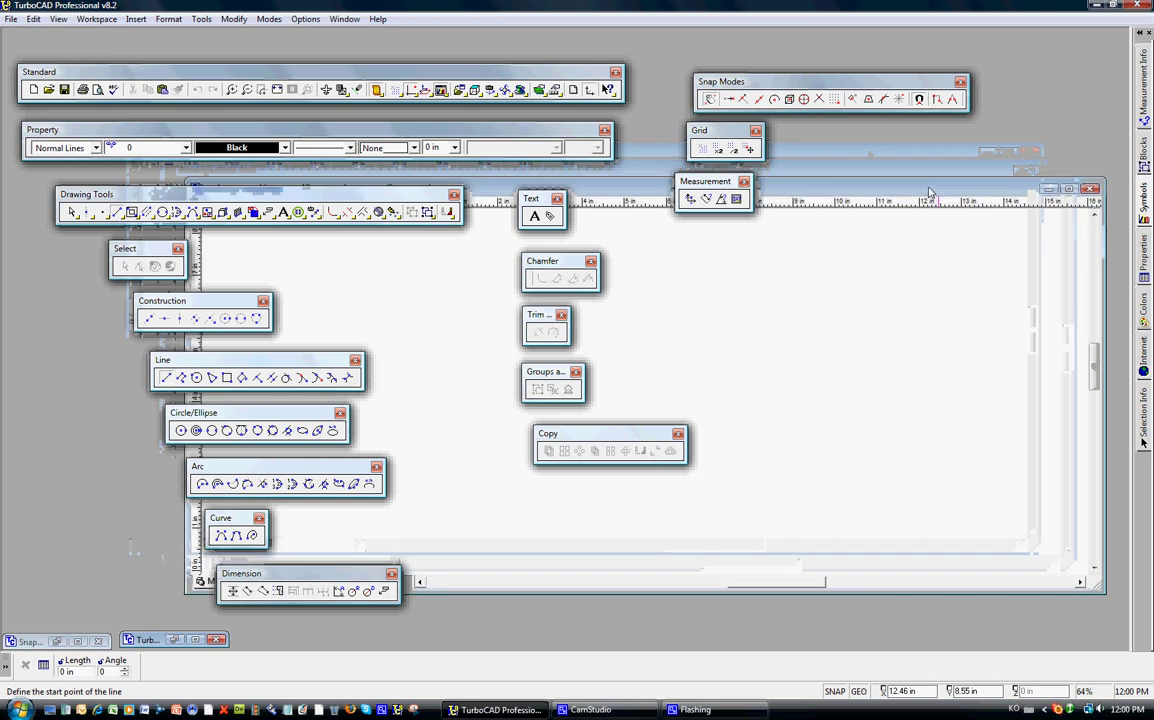
click(1093, 189)
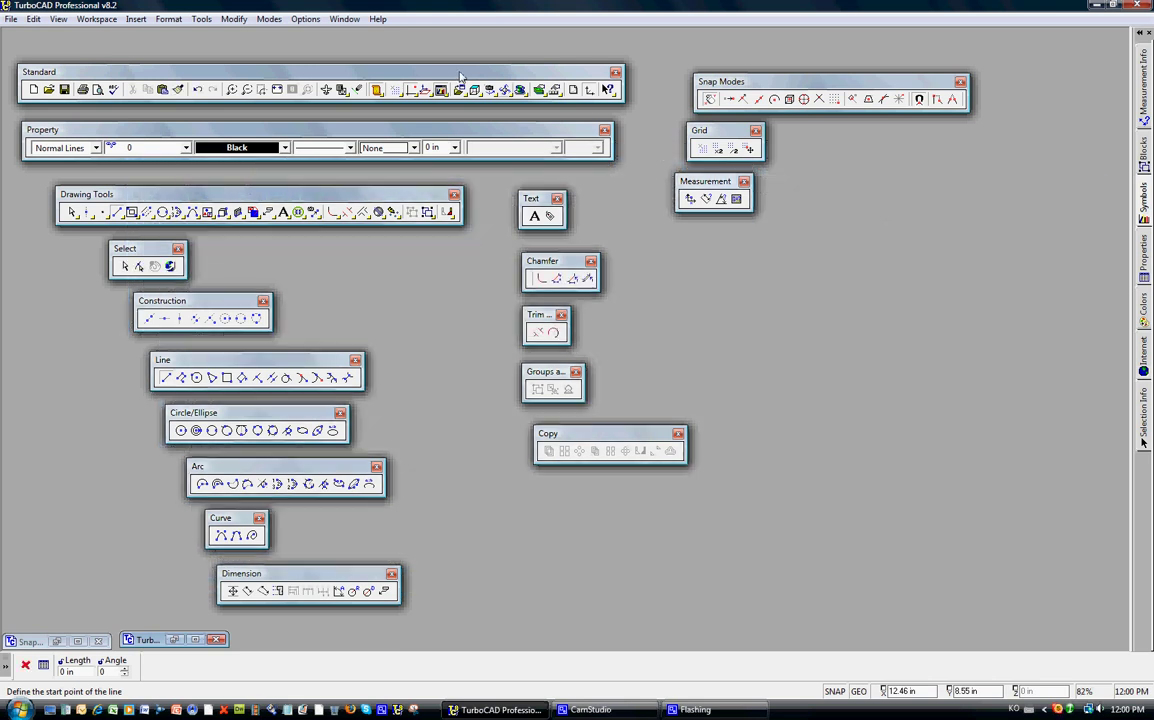
drag(460, 77, 466, 78)
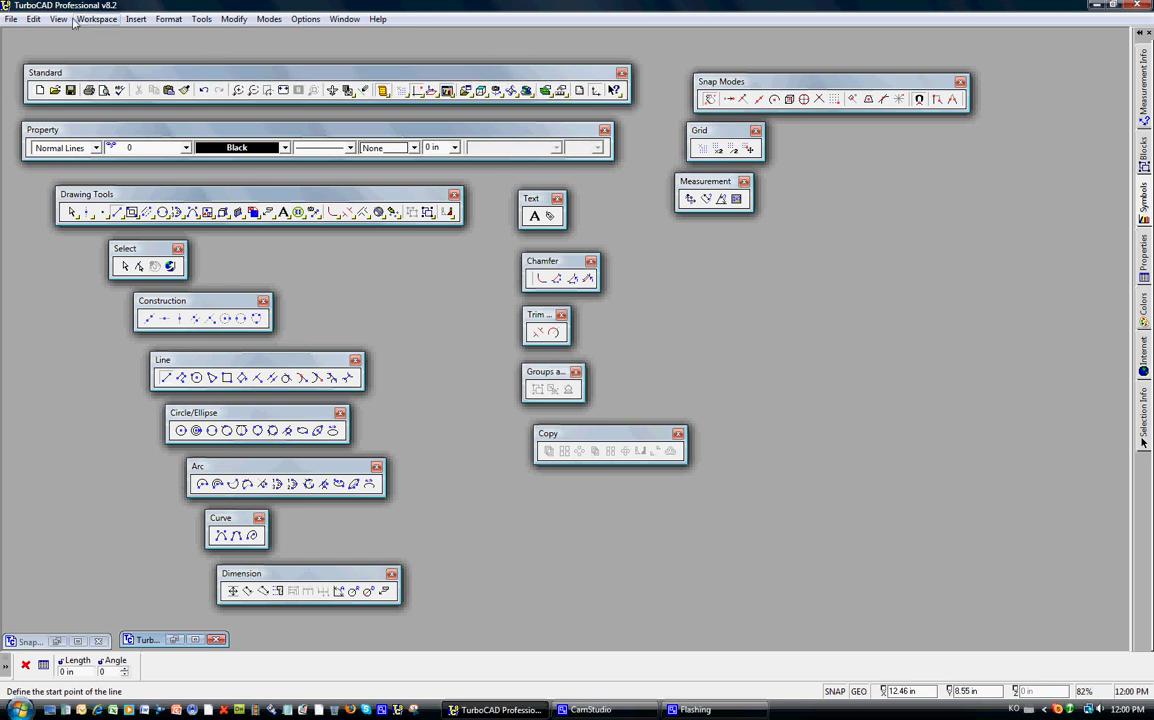
click(10, 19)
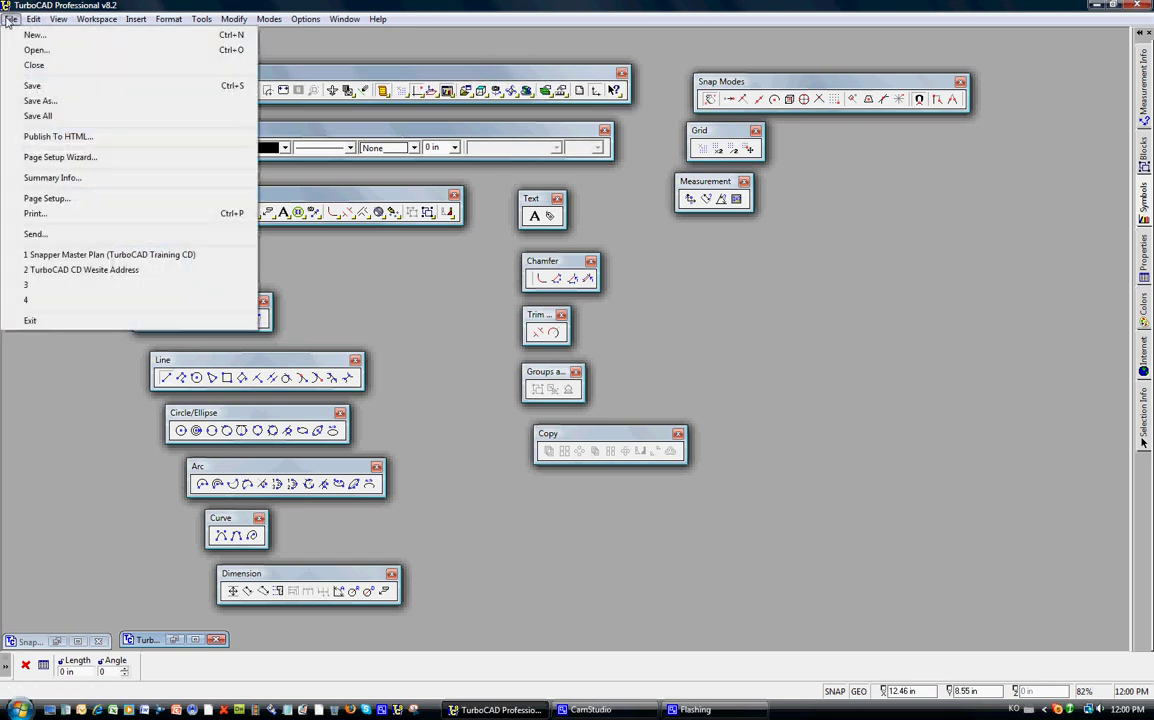
click(175, 49)
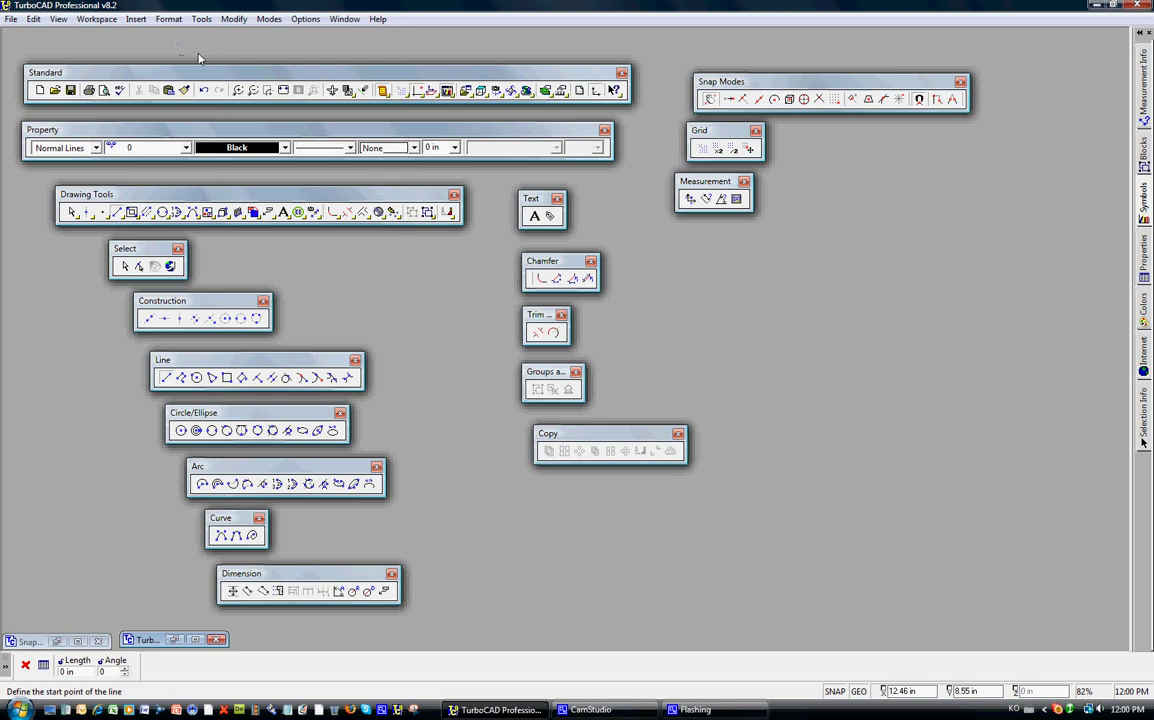
click(304, 20)
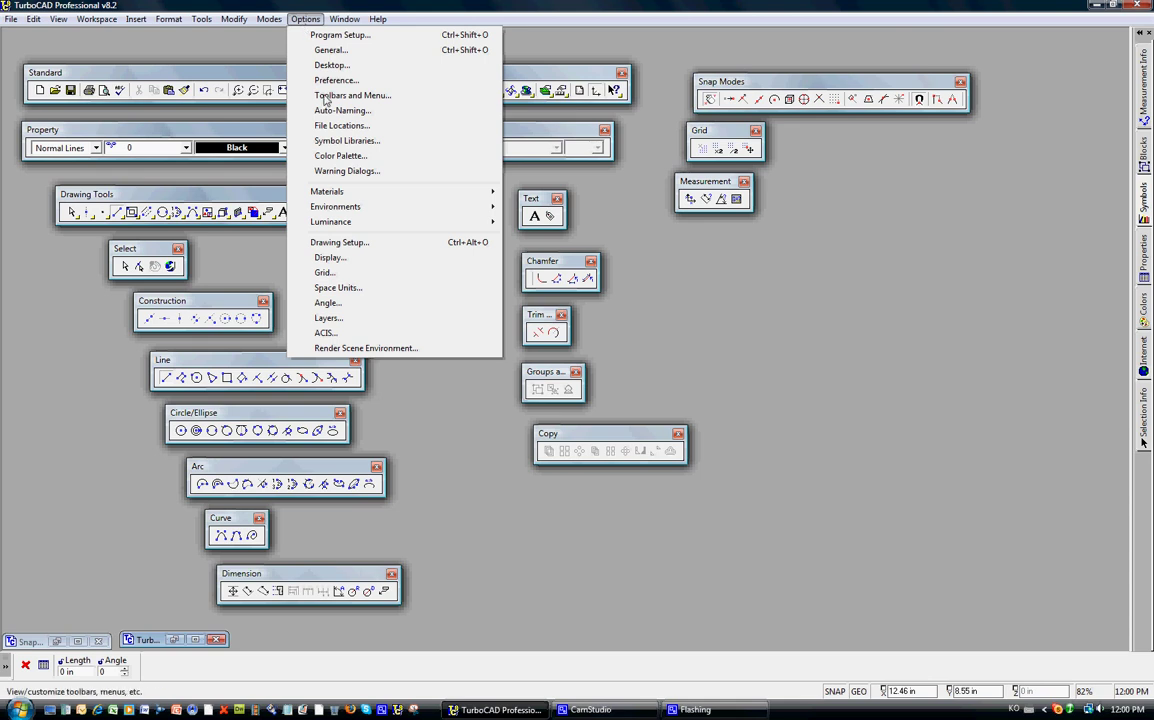
click(328, 96)
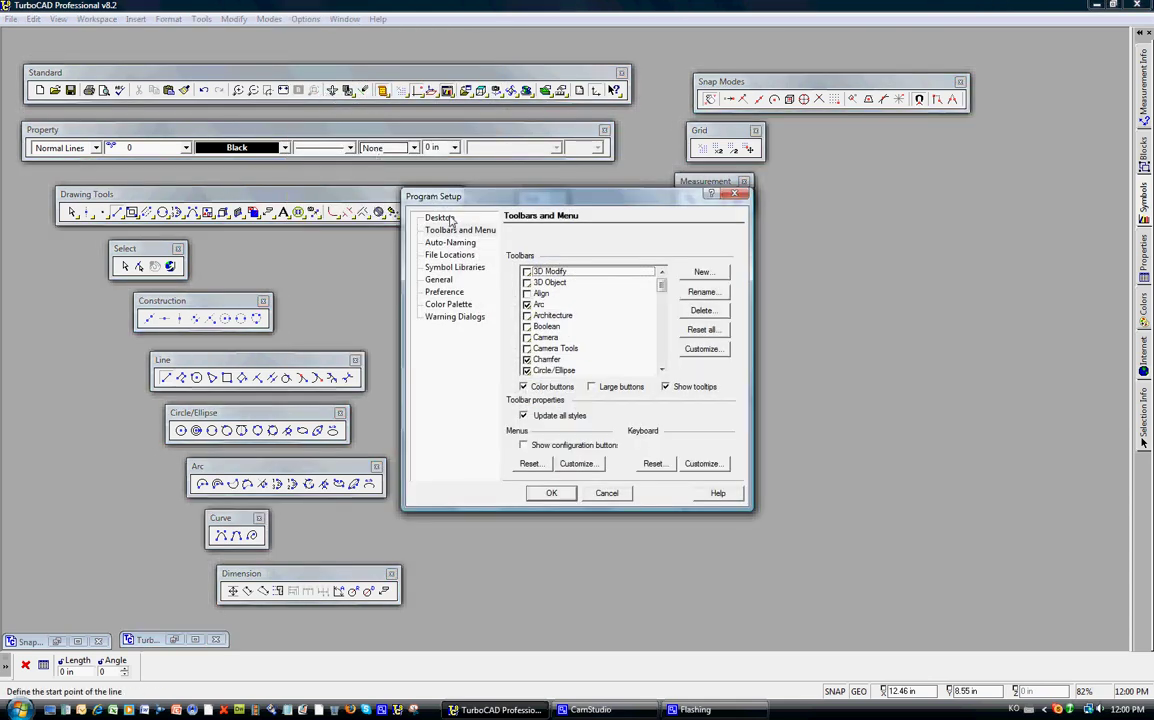
click(444, 231)
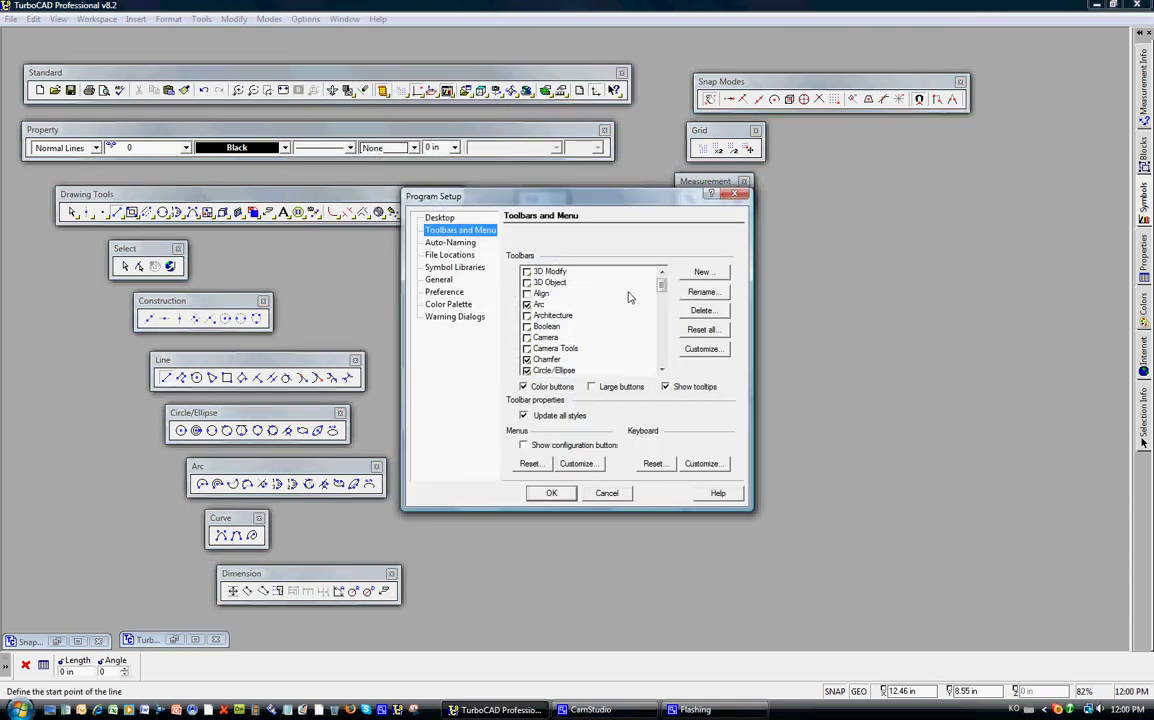
mouse_move(661, 288)
mouse_down()
mouse_move(661, 360)
mouse_move(661, 284)
mouse_up()
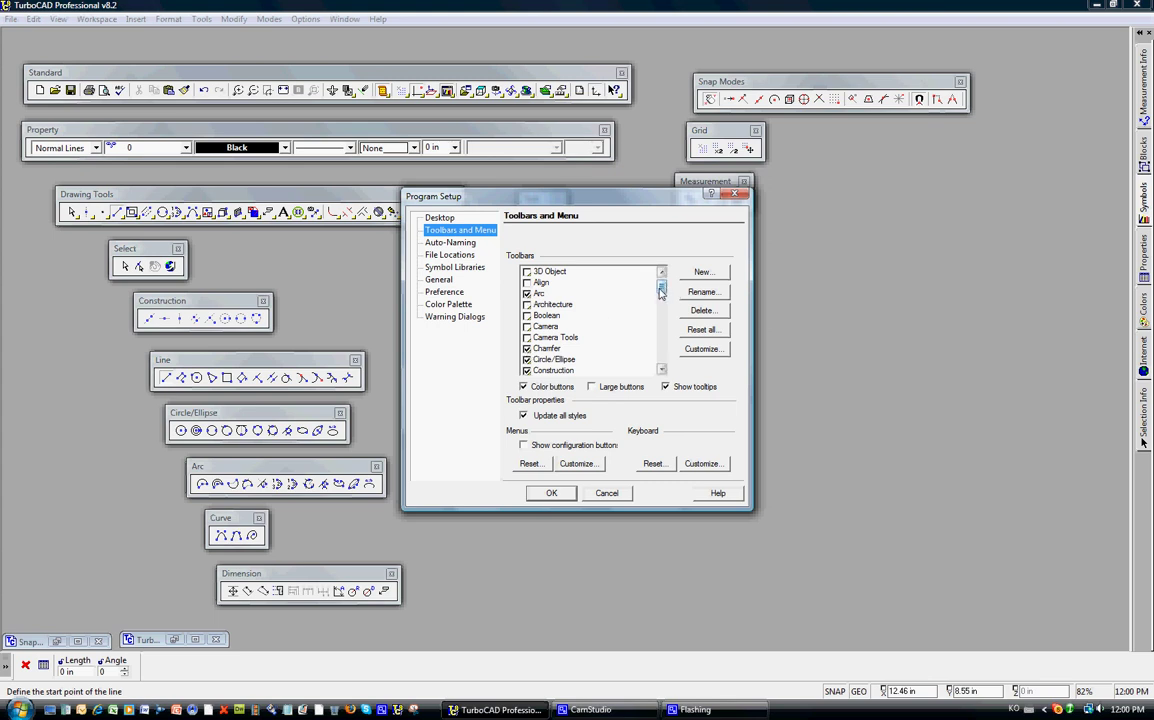
drag(661, 287, 661, 333)
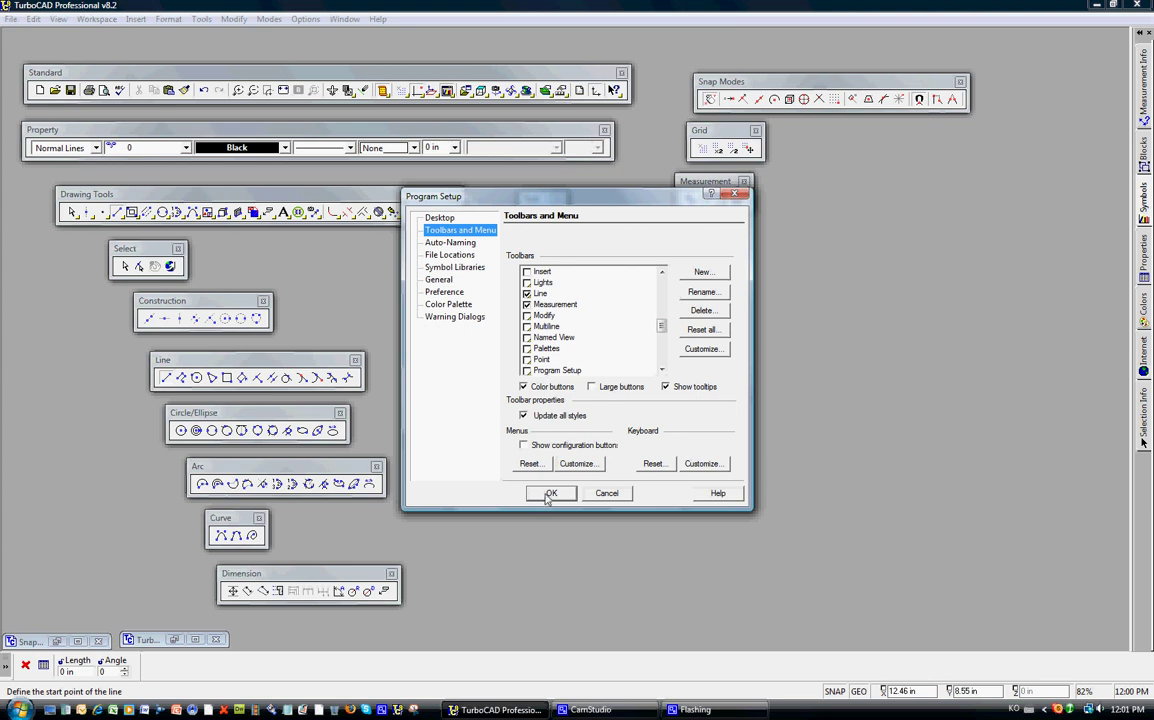
click(603, 494)
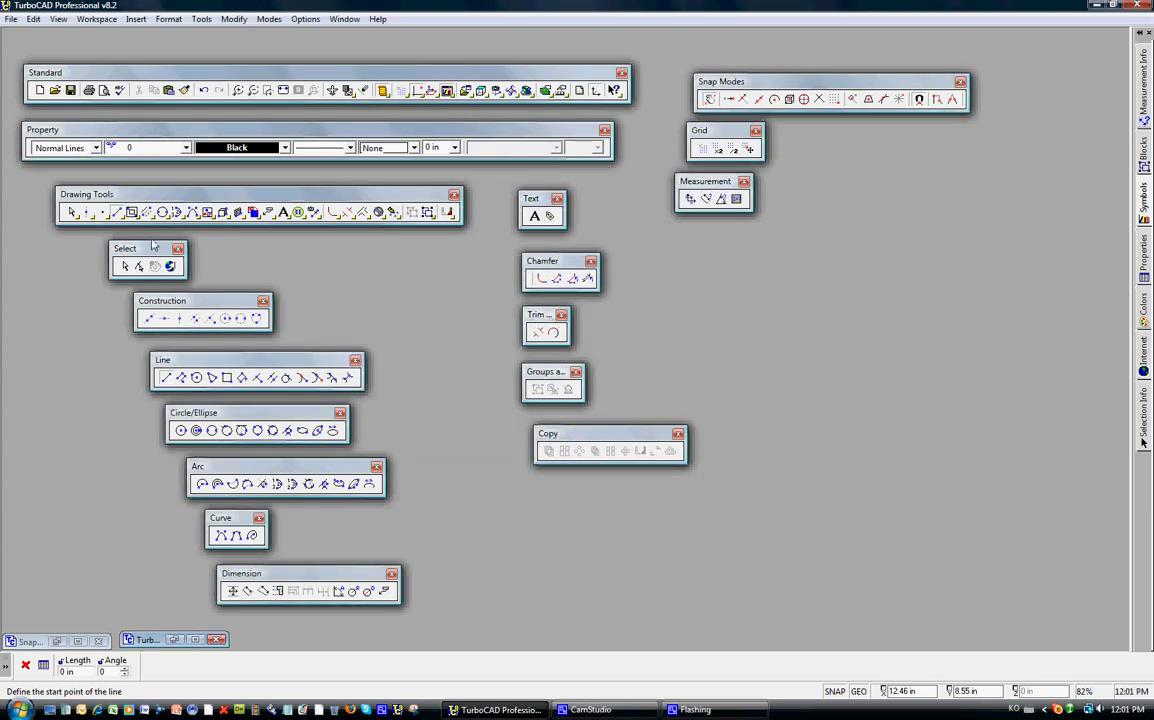
Nudge the Drawing Tools and Select palettes slightly up and to the left.
drag(140, 194, 134, 186)
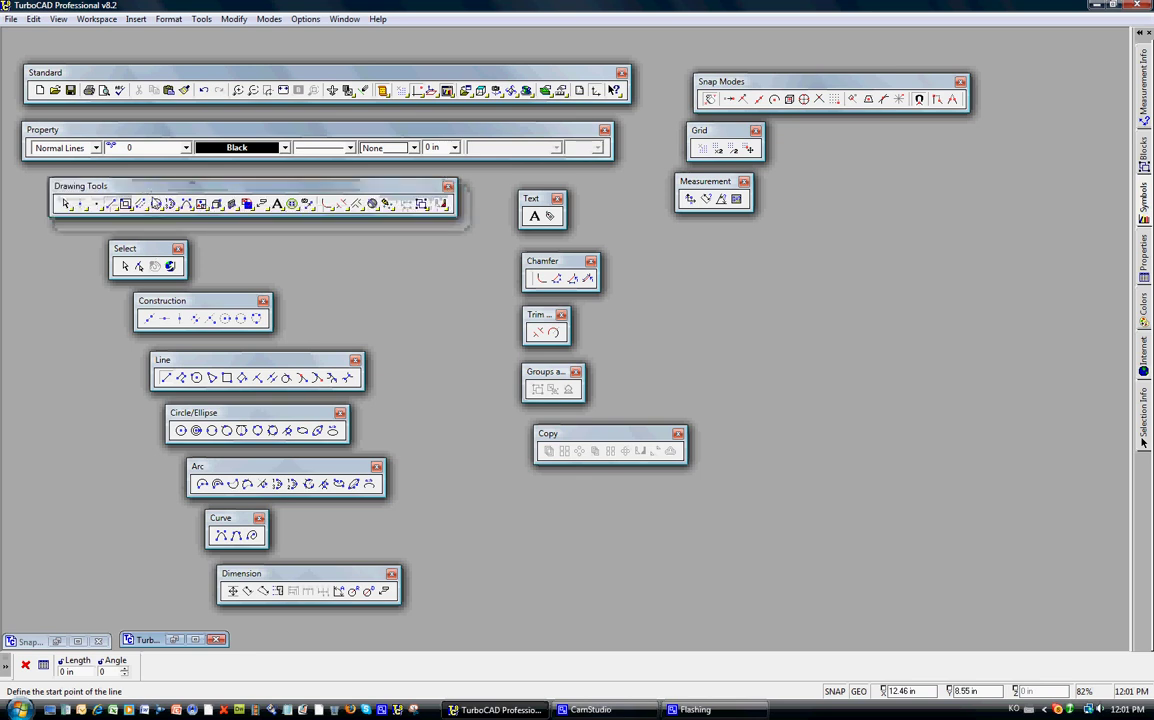
drag(153, 252, 150, 243)
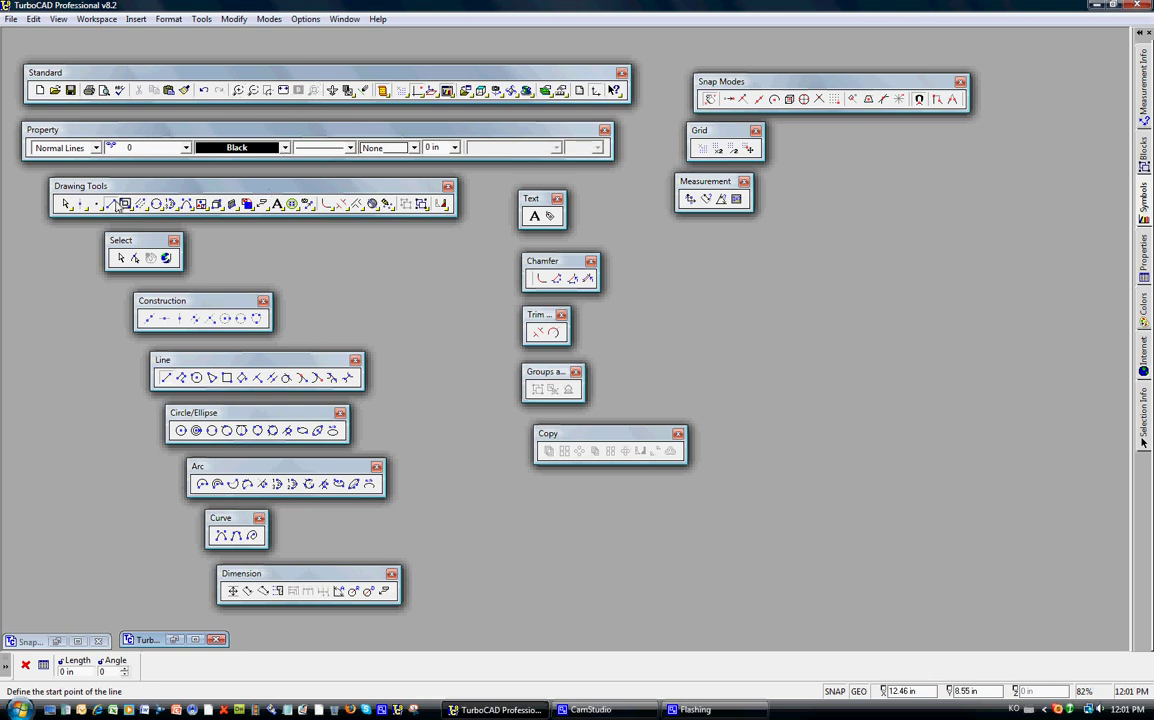
click(81, 204)
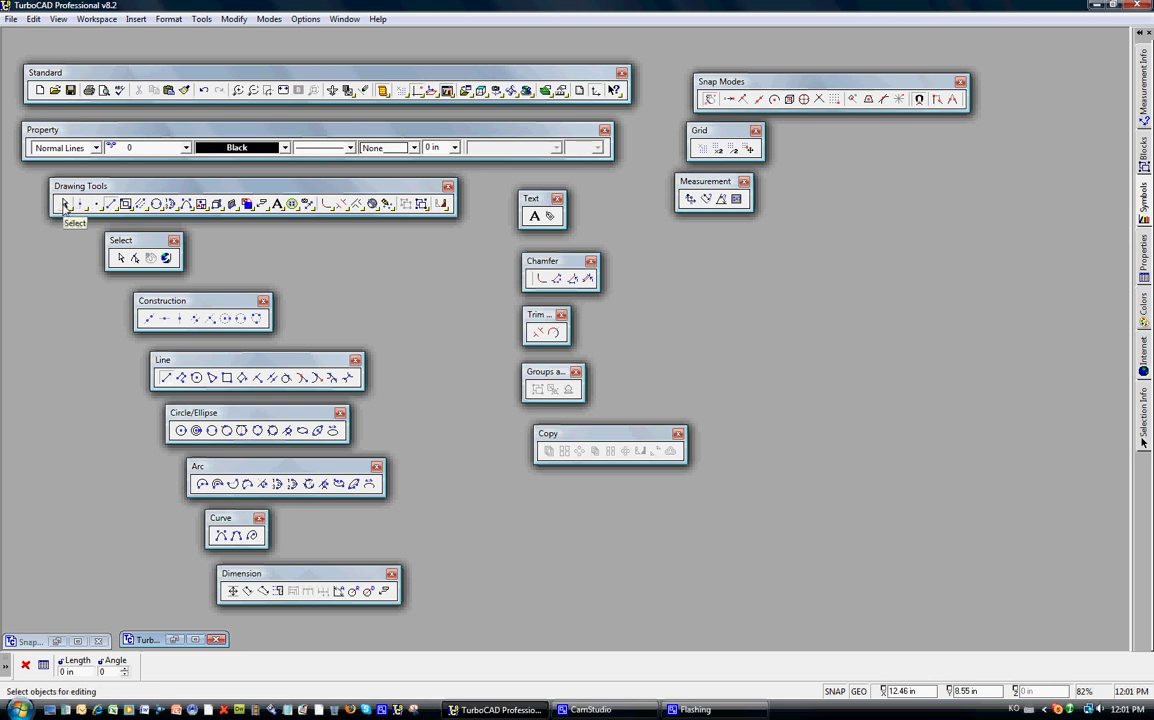
Switch to the object-selection tool from the Select flyout.
click(64, 204)
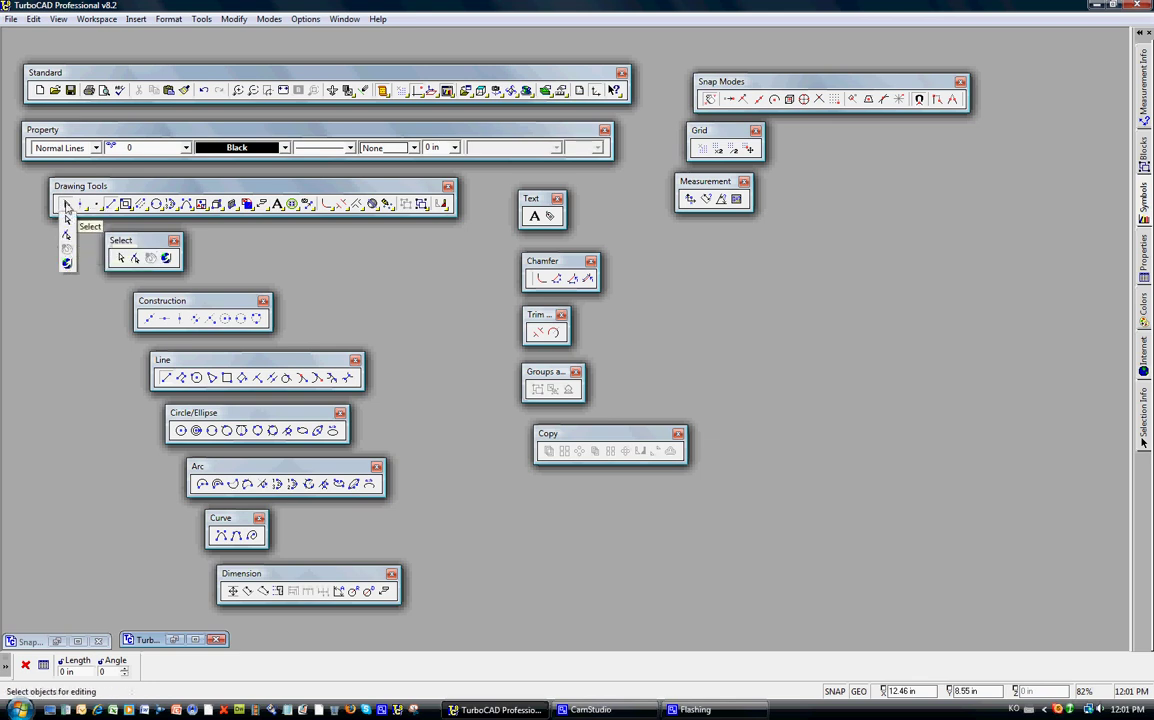
click(66, 205)
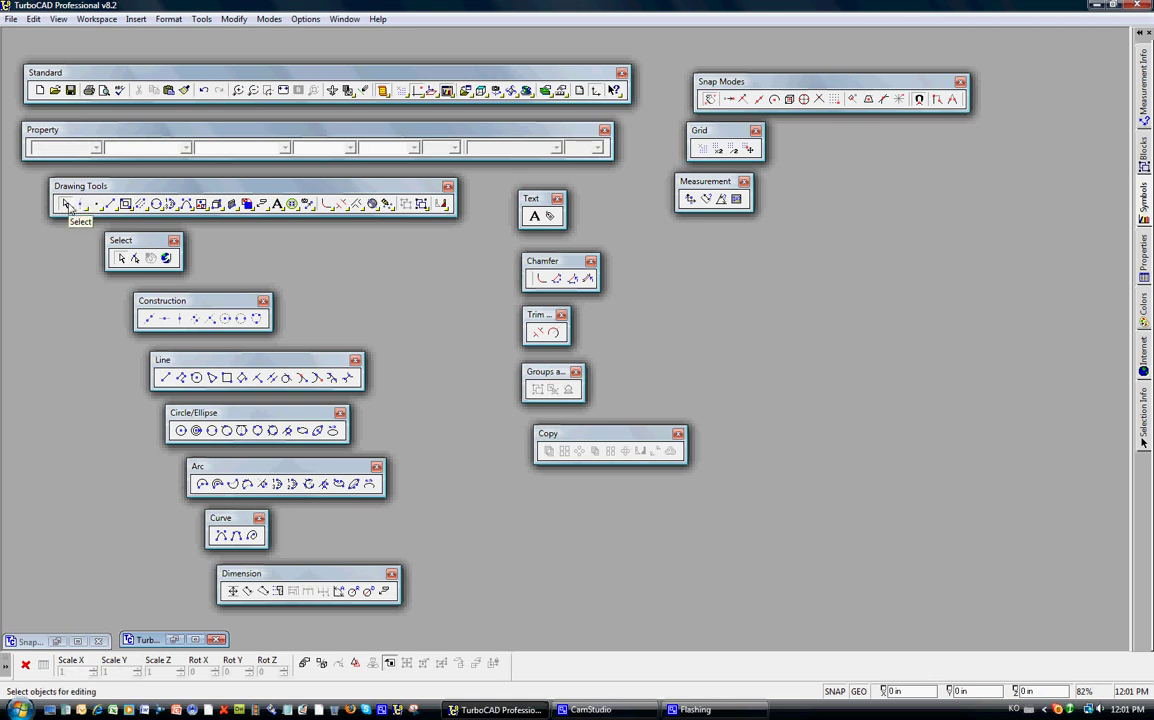
click(67, 205)
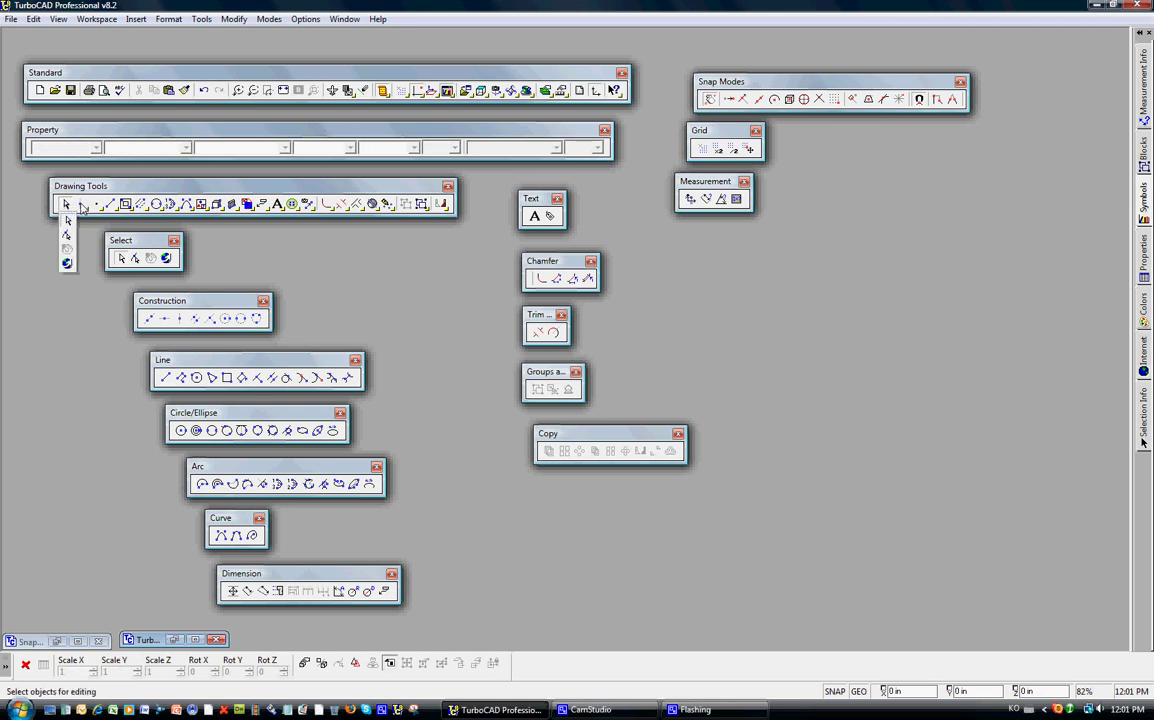
Choose Horizontal Construction line from the construction-line flyout, after briefly trying Vertical.
click(82, 205)
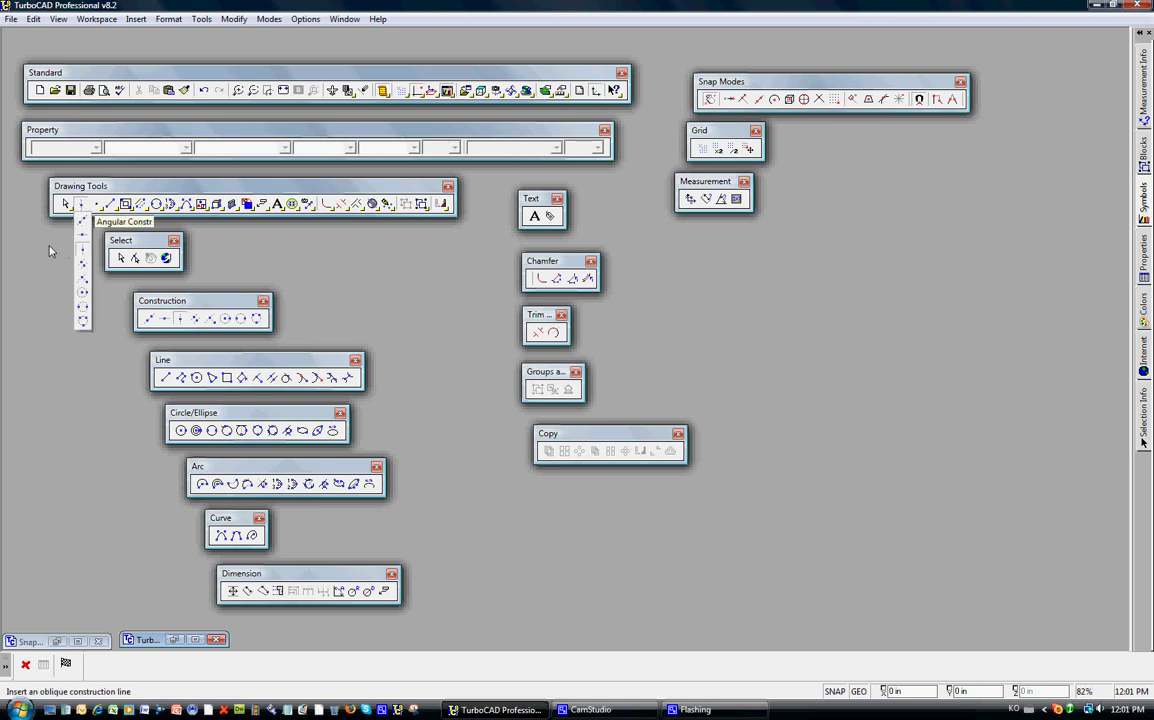
click(44, 221)
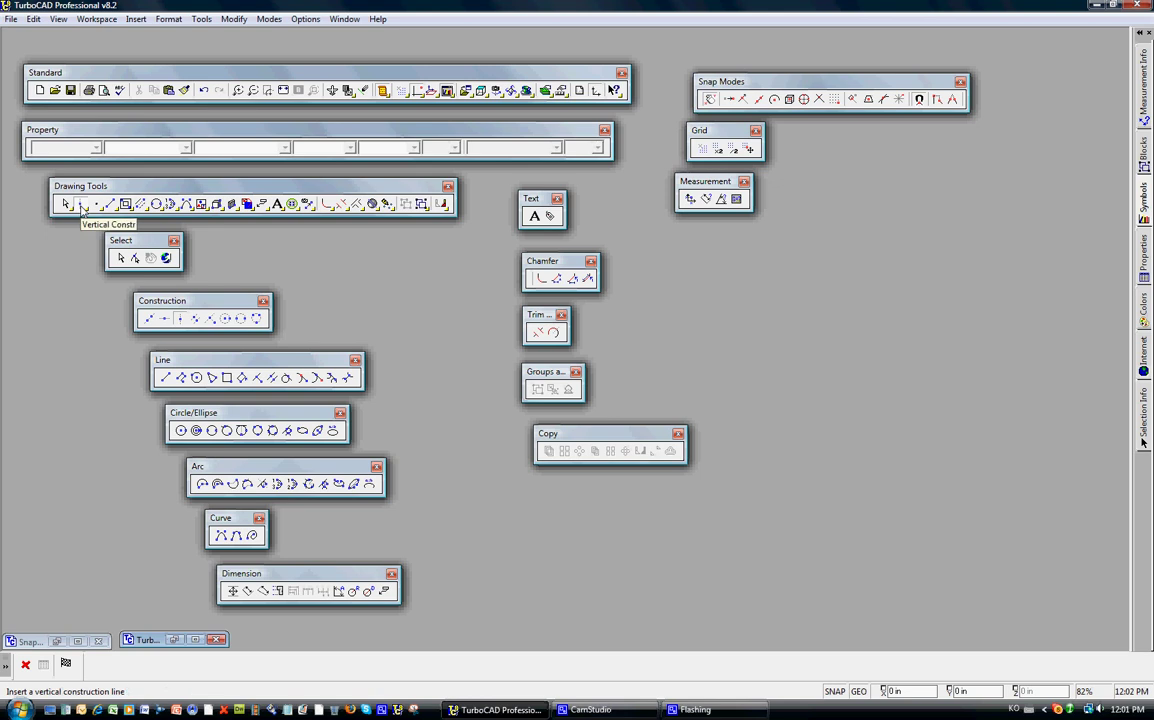
click(82, 206)
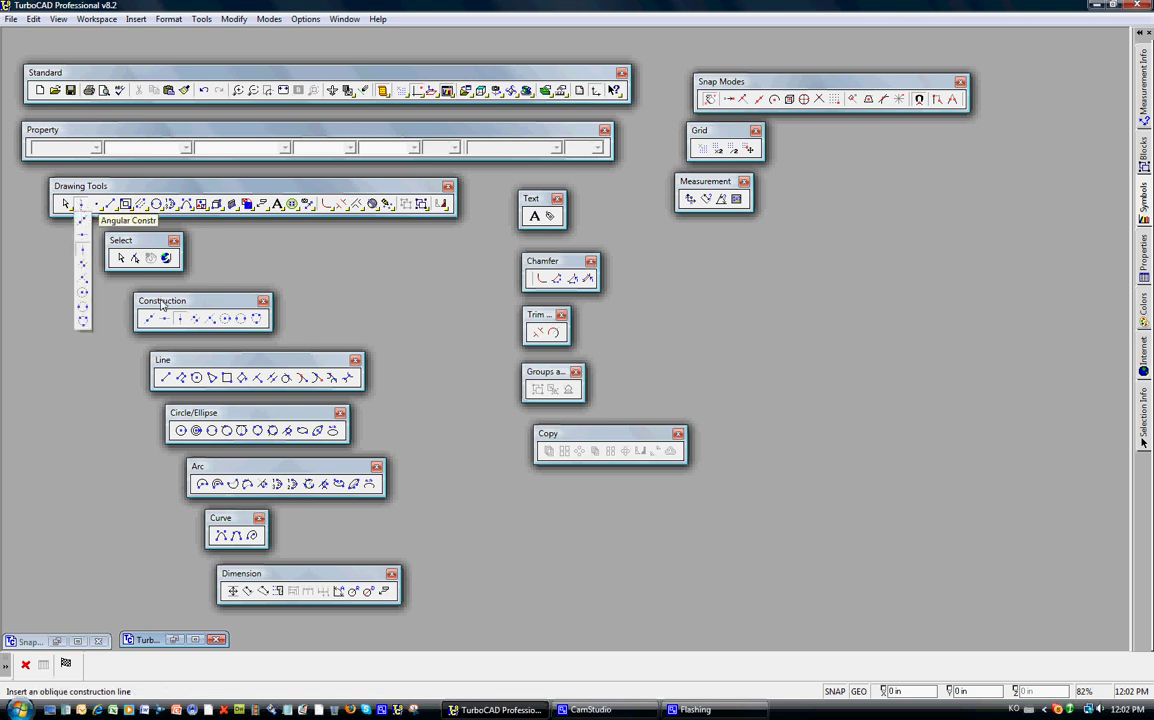
click(83, 251)
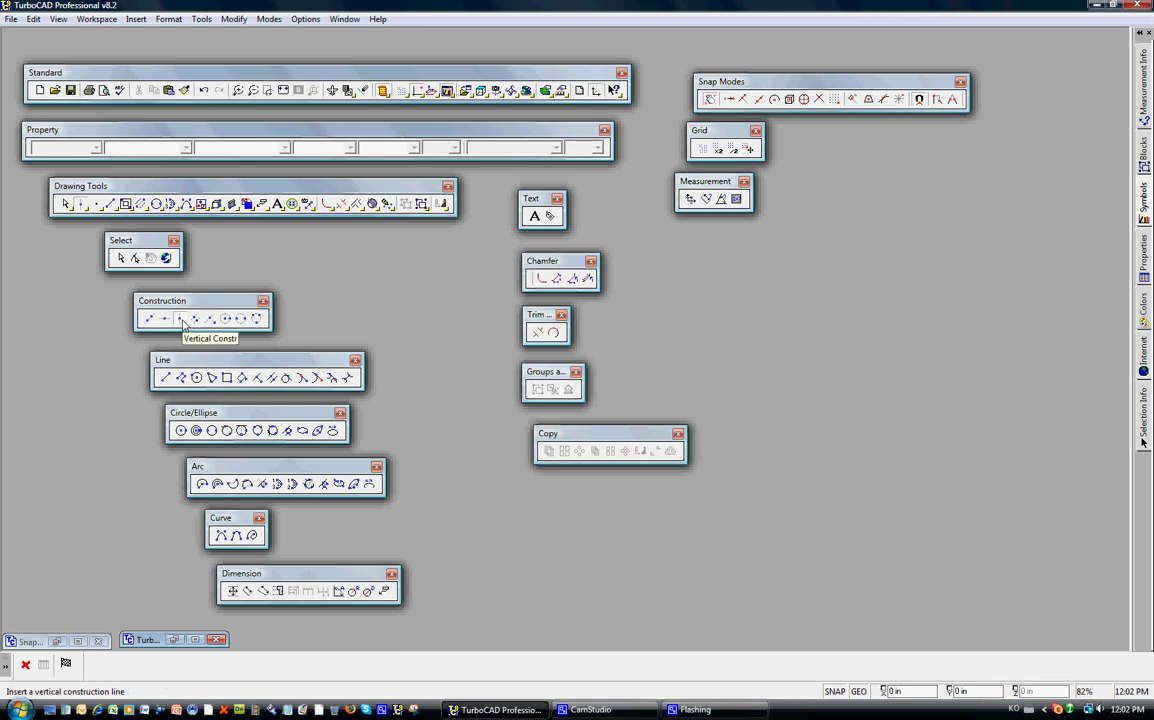
click(182, 320)
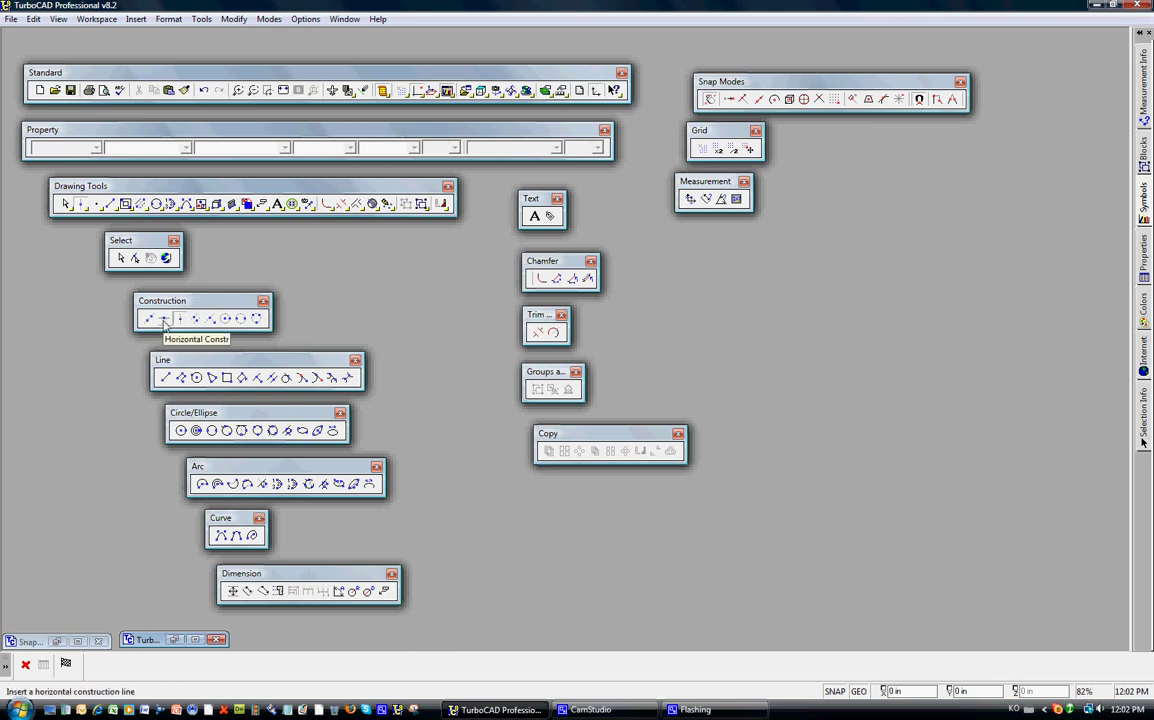
click(165, 320)
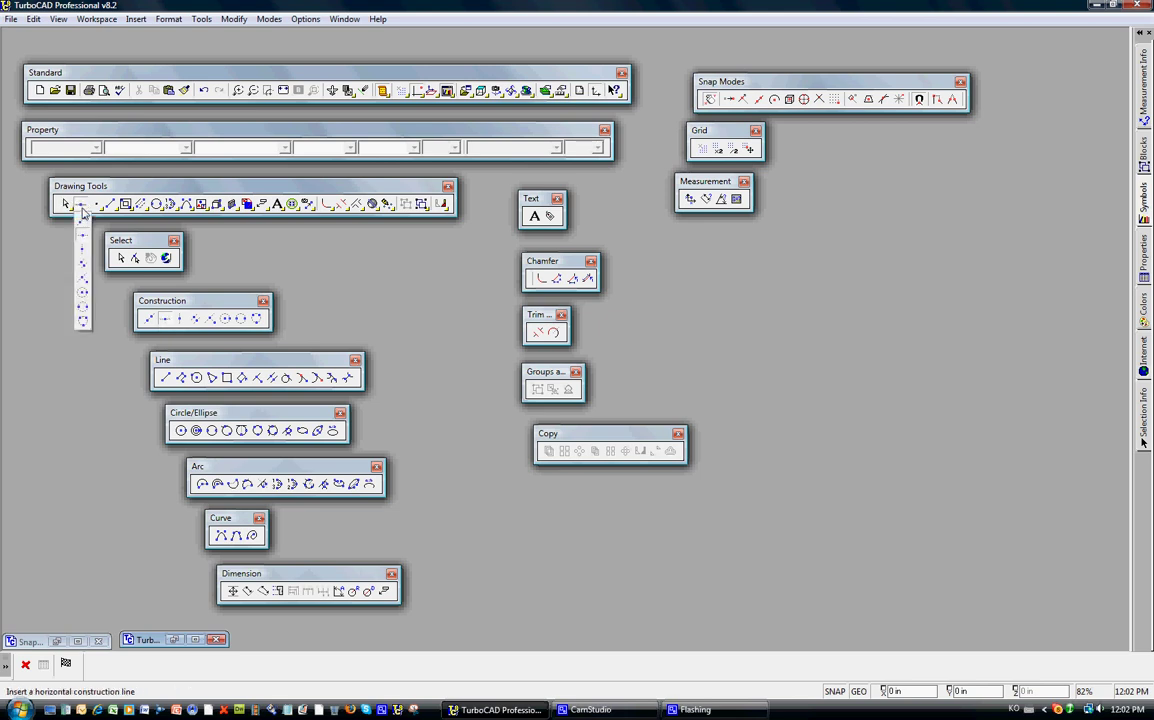
click(60, 19)
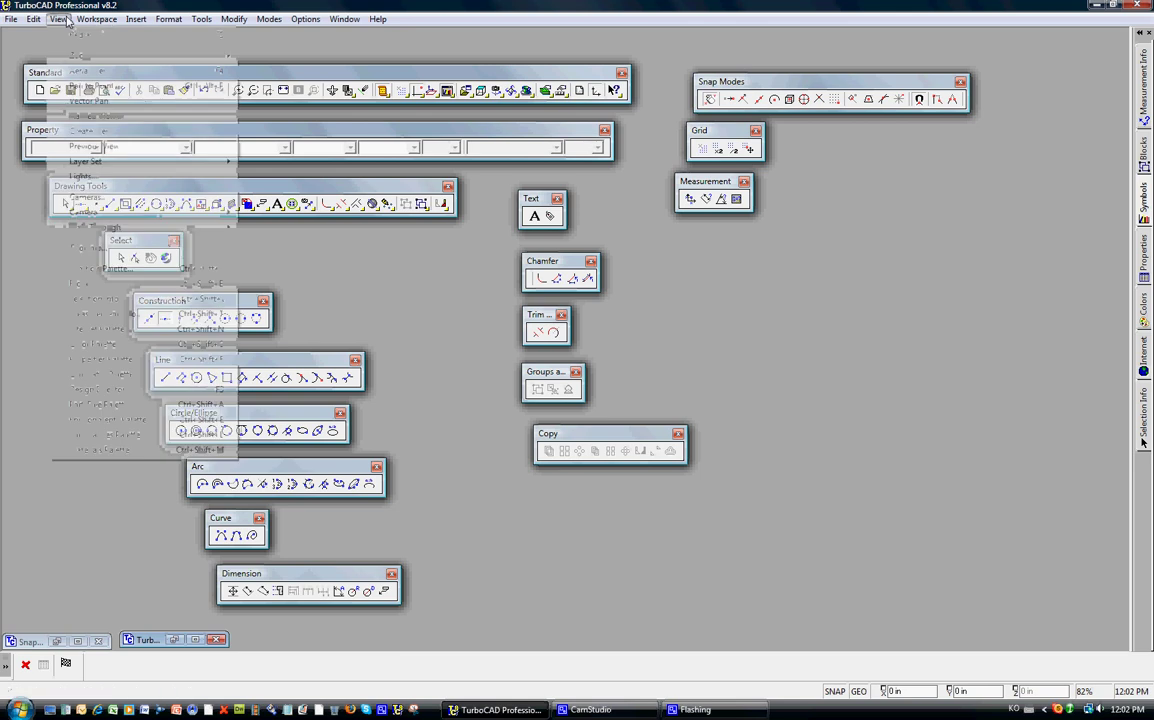
mouse_move(99, 22)
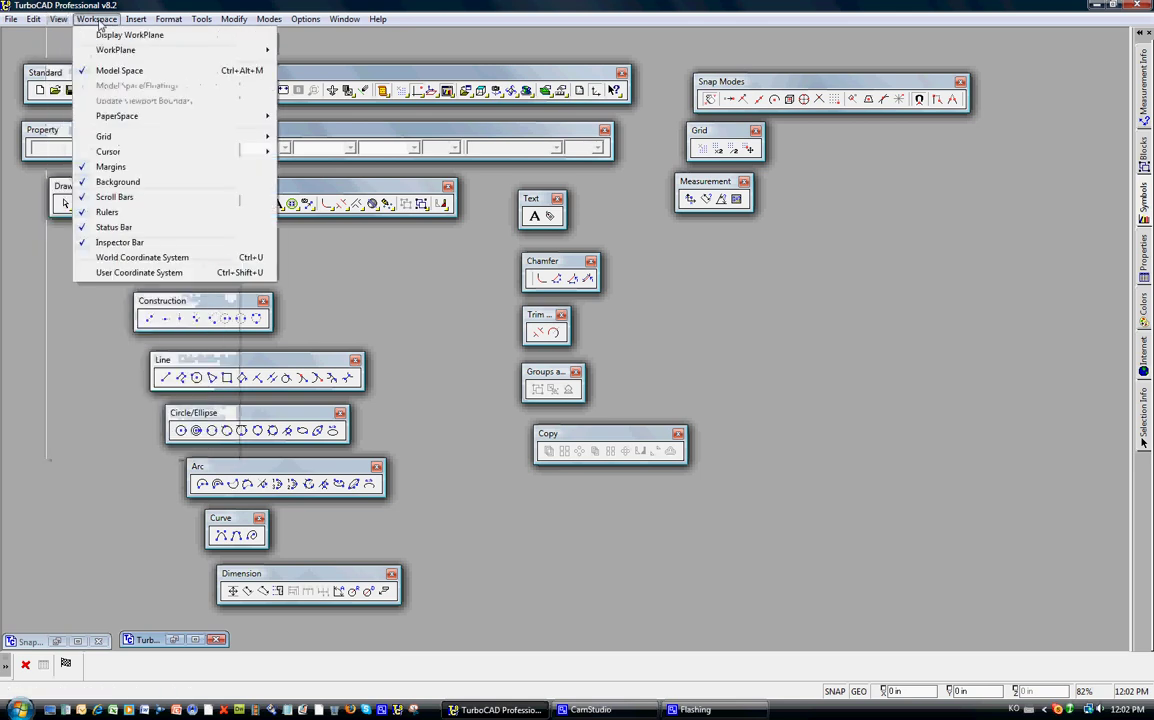
mouse_move(134, 21)
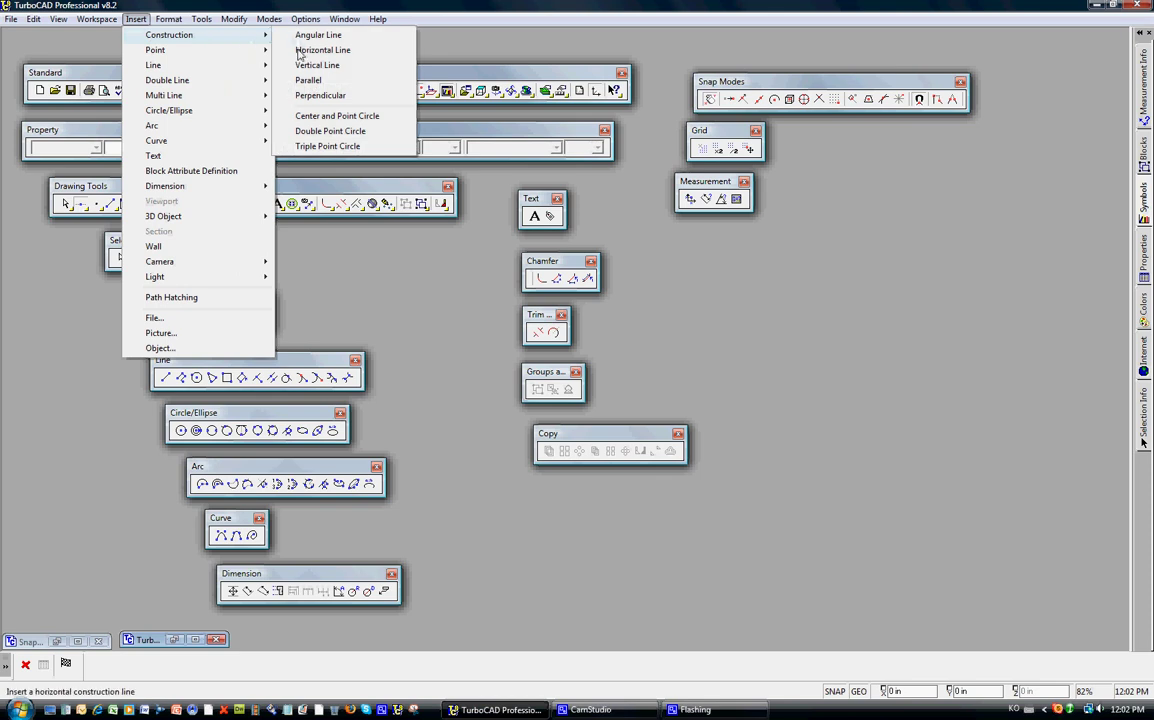
click(322, 50)
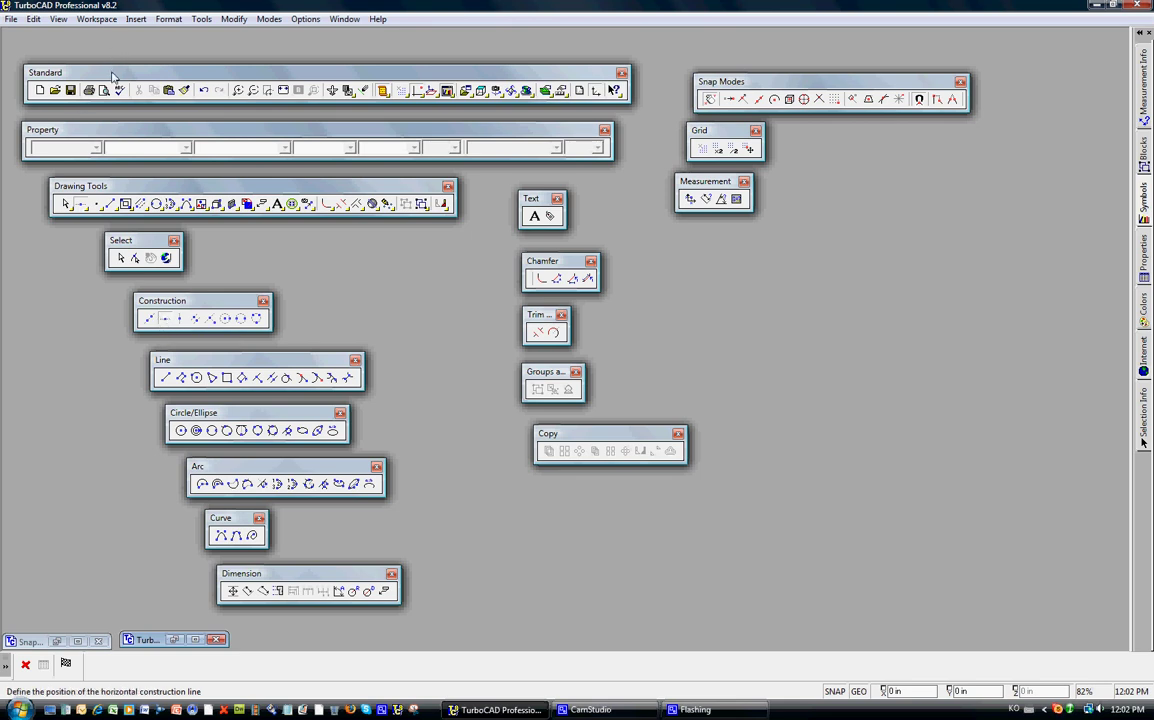
drag(113, 76, 110, 72)
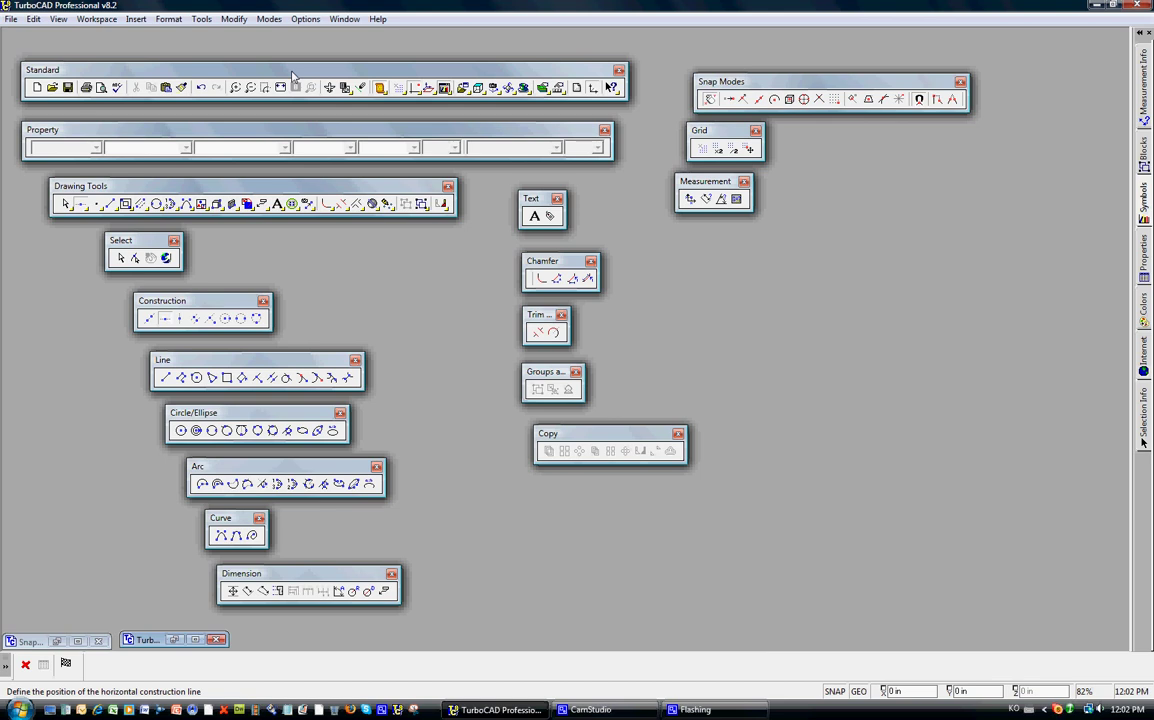
drag(293, 76, 270, 37)
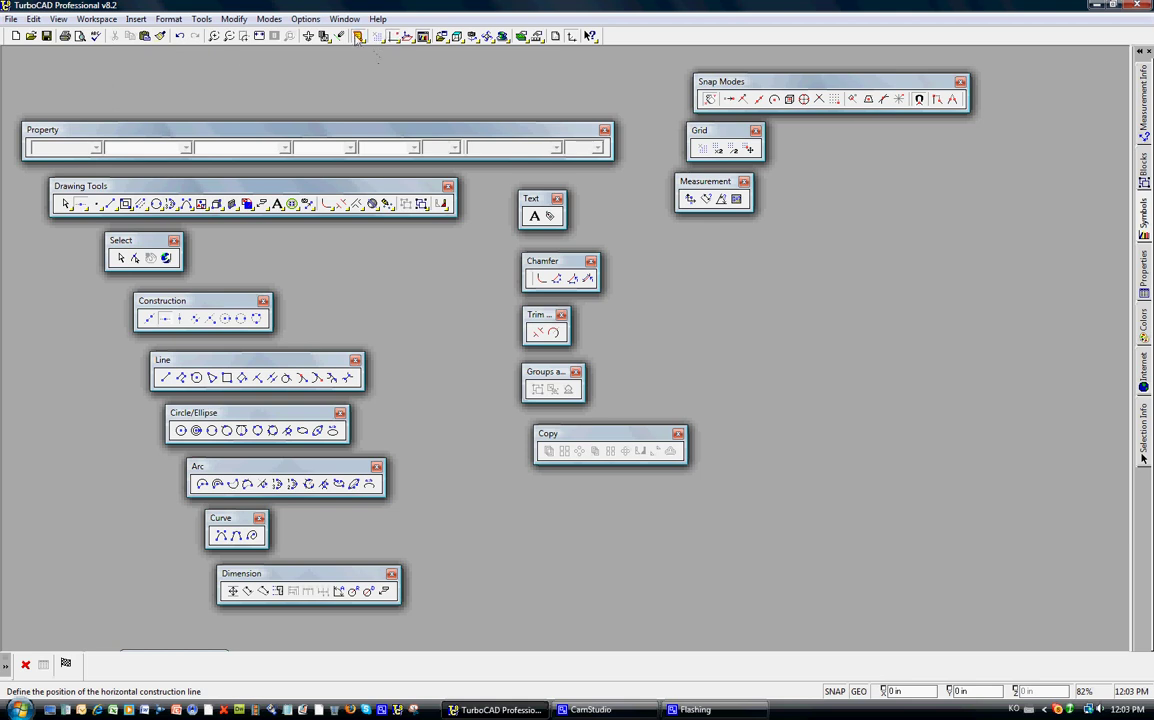
click(359, 37)
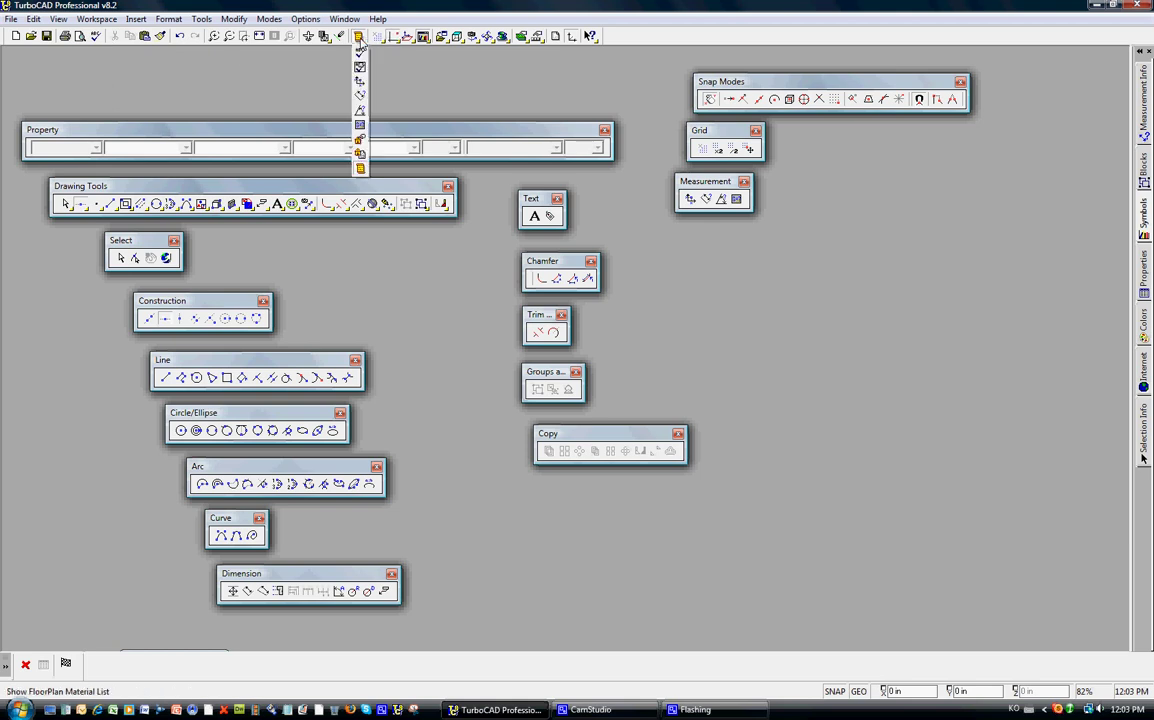
click(327, 80)
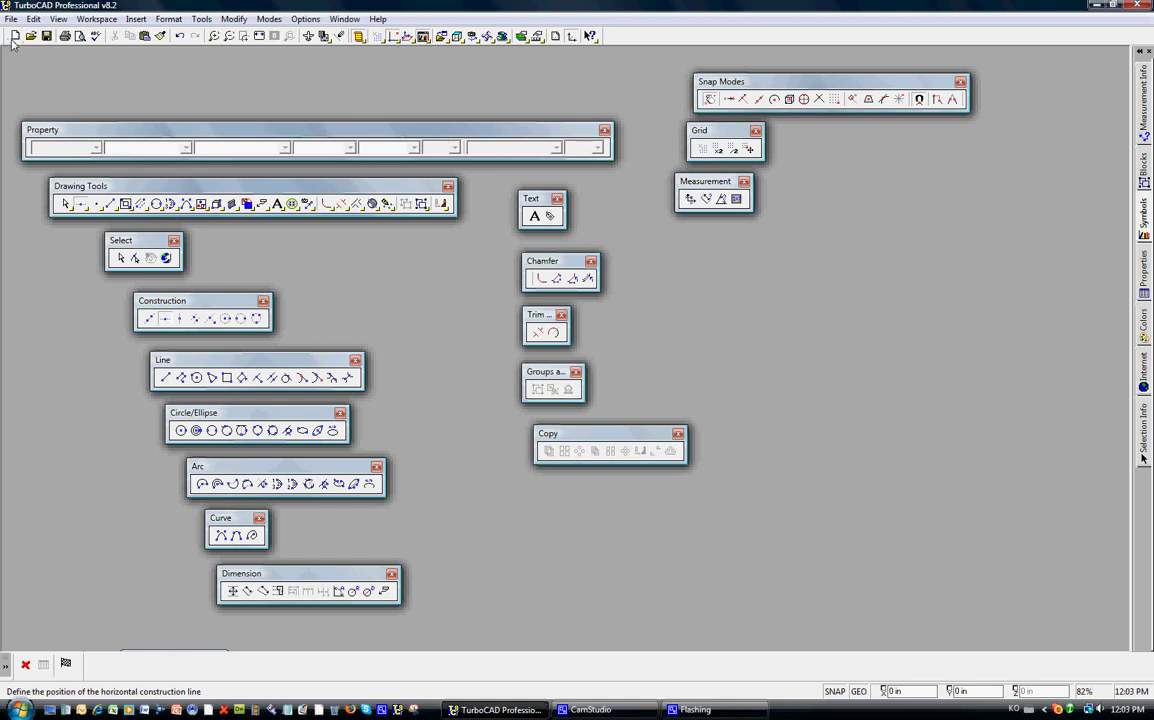
drag(6, 38, 20, 78)
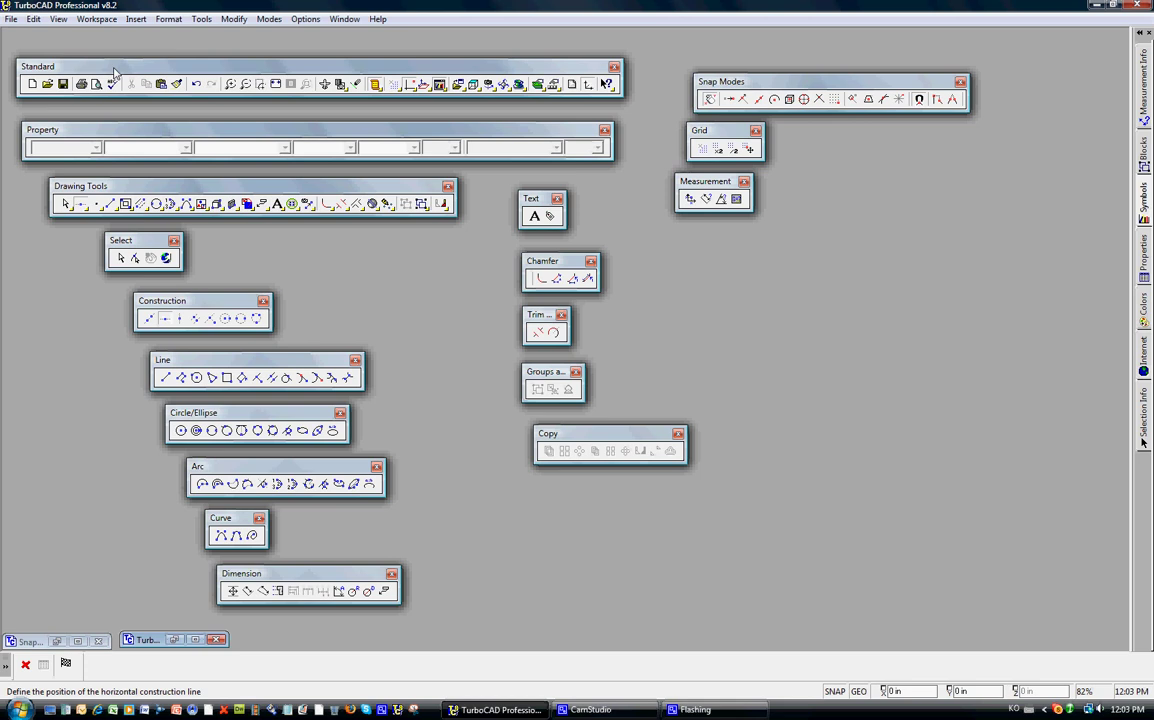
drag(114, 72, 97, 48)
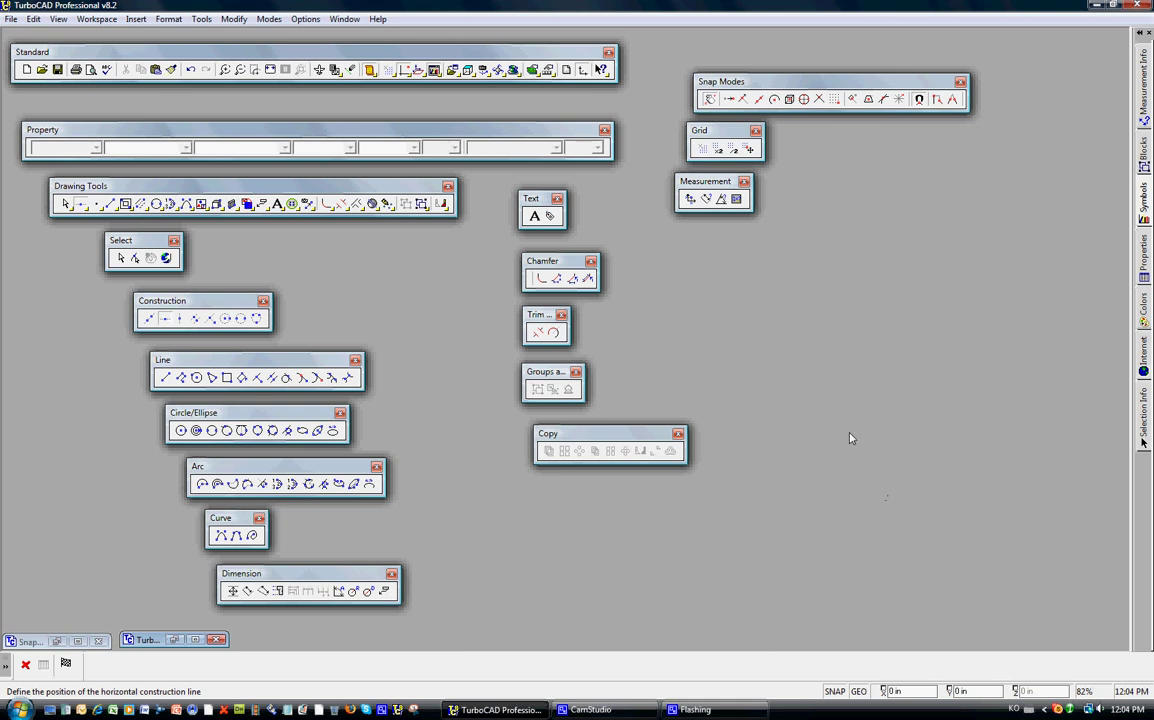
Switch to the TurboCAD CD Website Address drawing and cancel the construction-line tool with Esc.
click(350, 20)
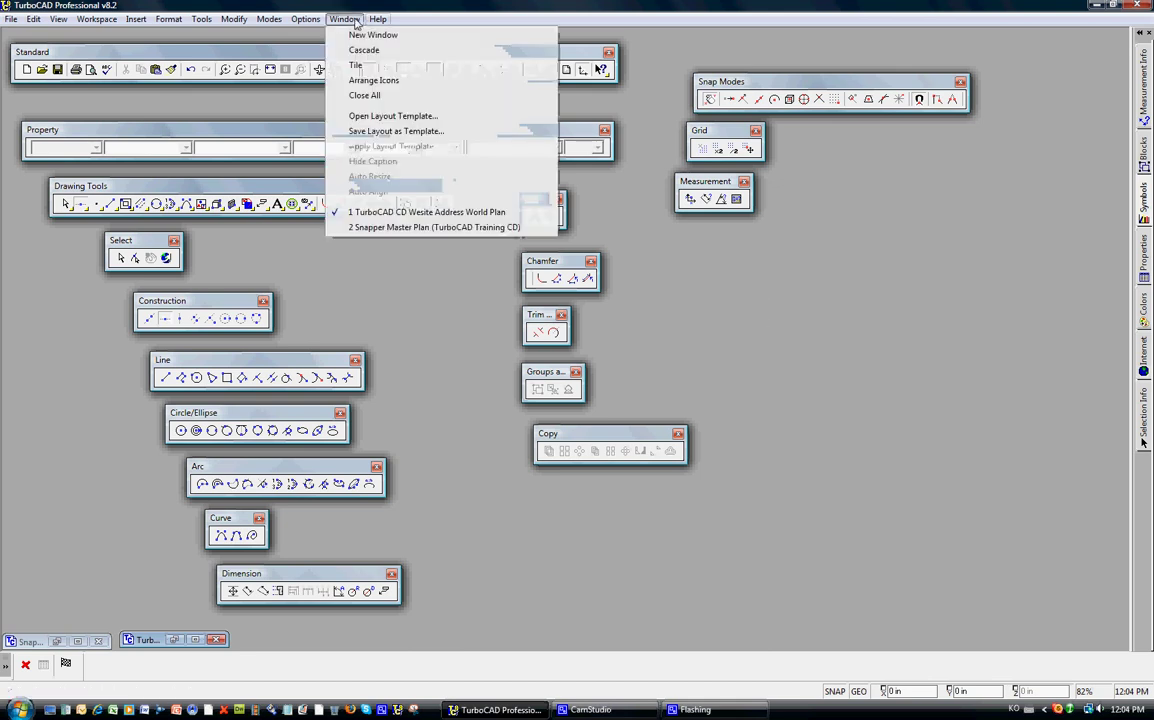
click(425, 216)
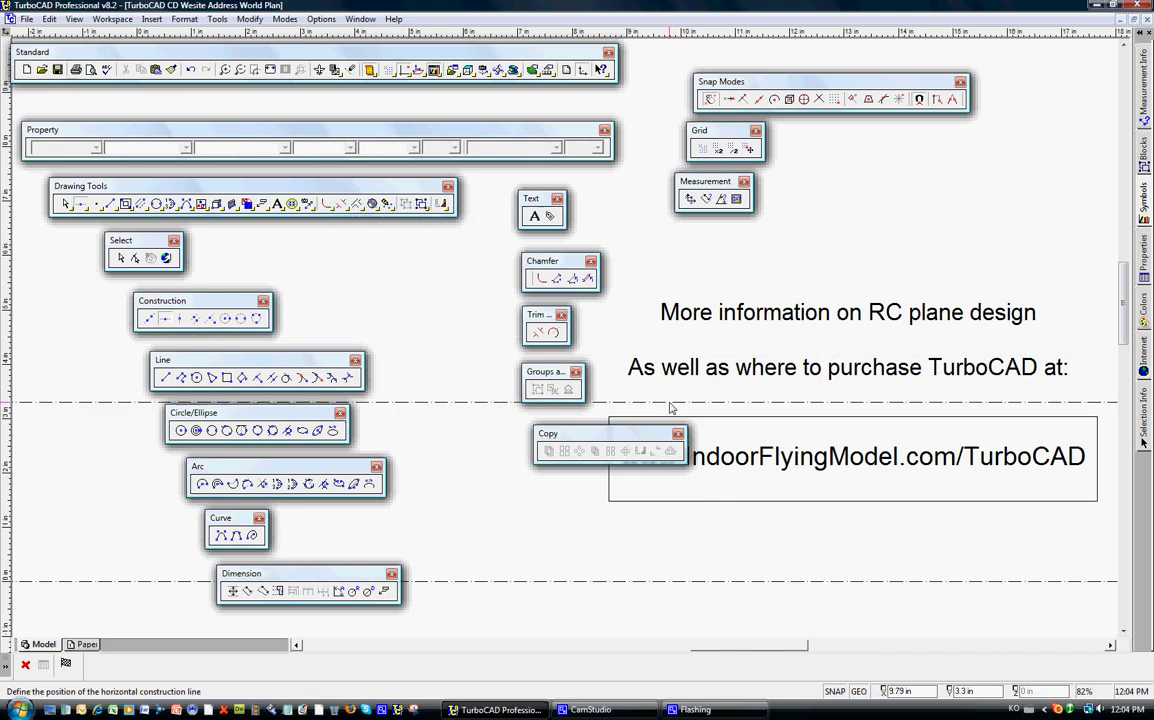
key(Escape)
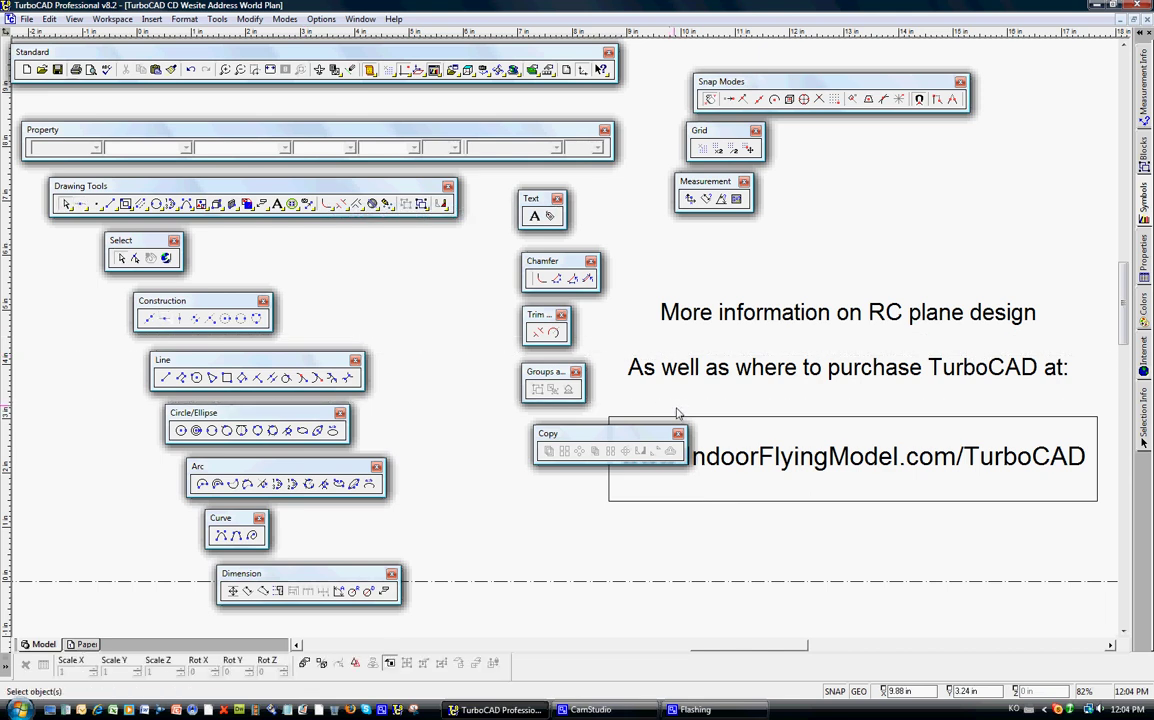
scroll(1127, 337, up, 1)
drag(1127, 337, 1131, 359)
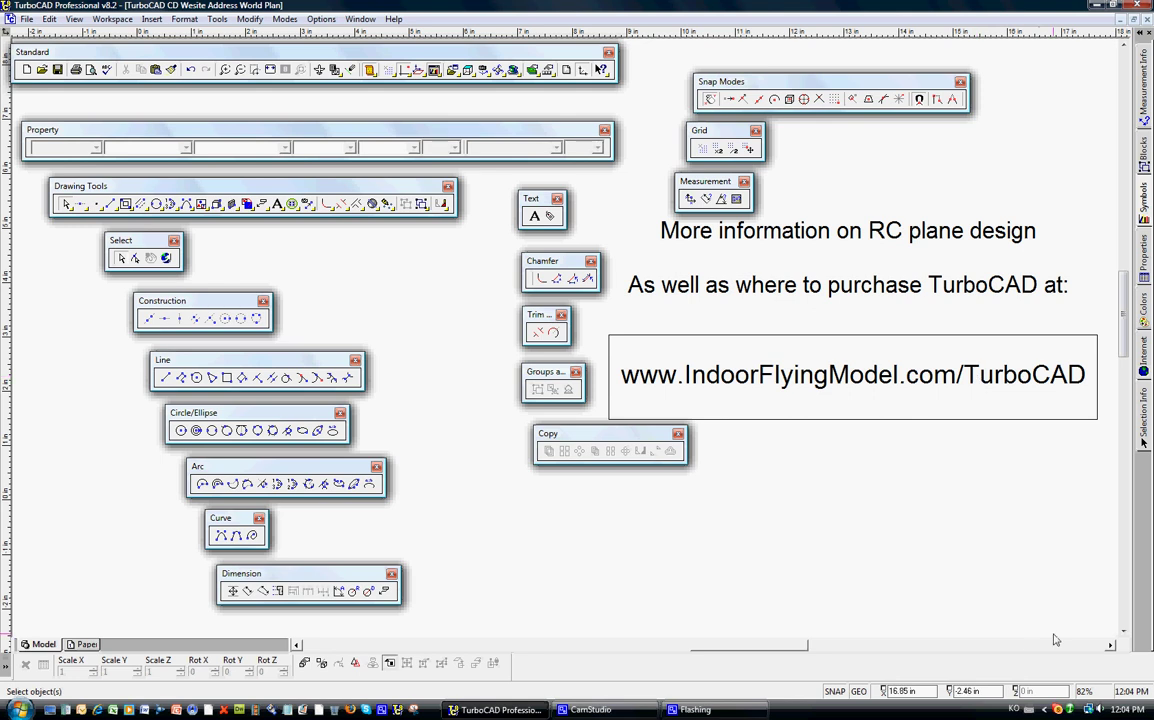
click(645, 710)
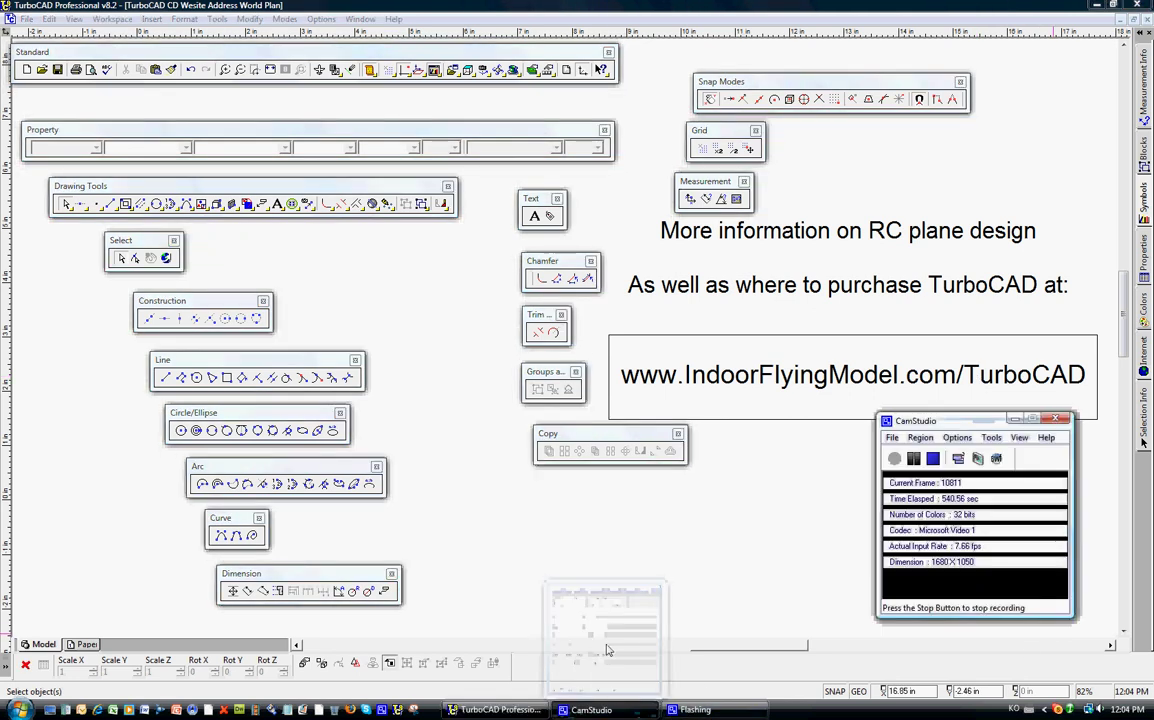